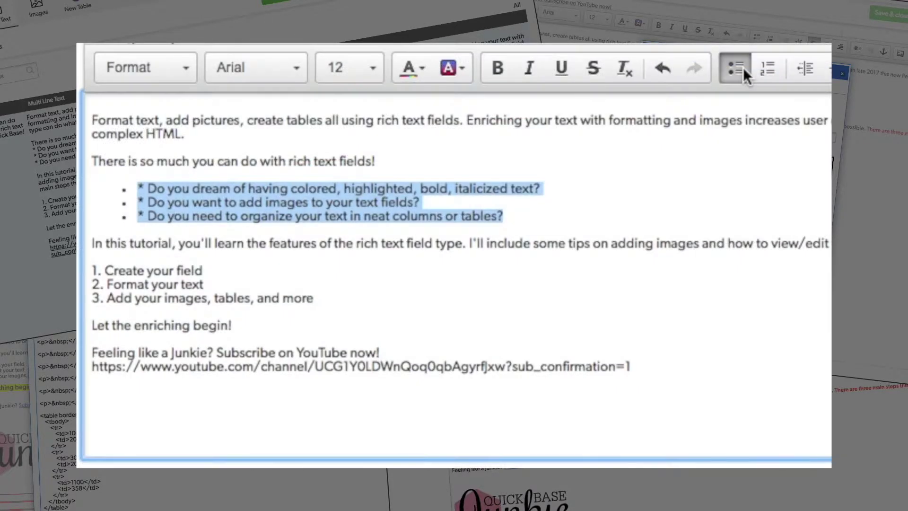
- Remove a leftover bullet asterisk and make the three steps a numbered list without duplicate numbers
click(163, 186)
key(BackSpace)
key(BackSpace)
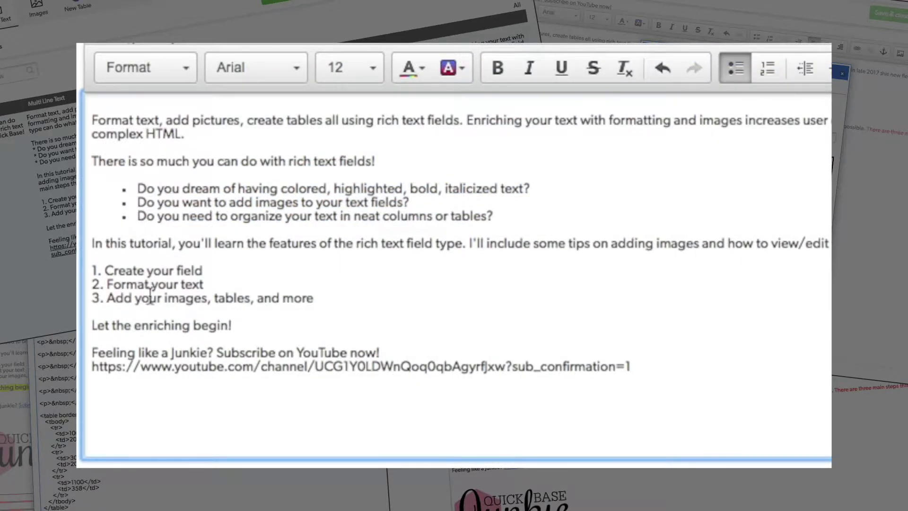
drag(92, 271, 206, 298)
click(766, 71)
click(152, 270)
key(BackSpace)
key(BackSpace)
key(BackSpace)
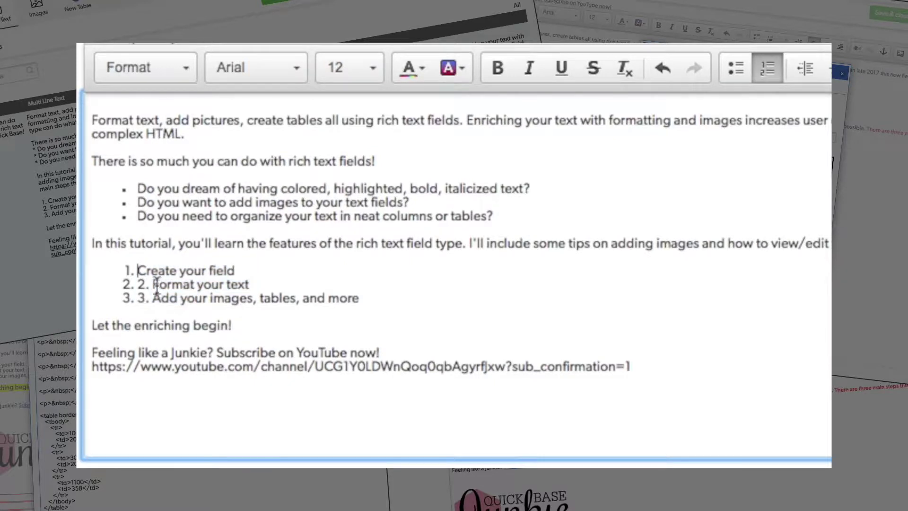
click(152, 284)
key(BackSpace)
key(BackSpace)
key(BackSpace)
click(153, 298)
key(BackSpace)
key(BackSpace)
key(BackSpace)
- Make 'Let the enriching begin!' bold, size 14, with a background highlight colour
drag(232, 325, 78, 333)
key(ctrl+b)
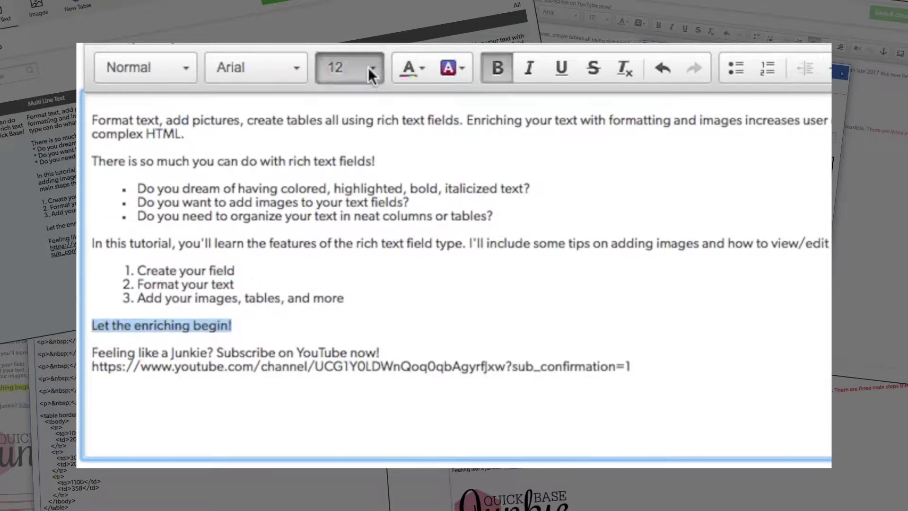
click(369, 67)
click(360, 257)
click(462, 67)
click(490, 178)
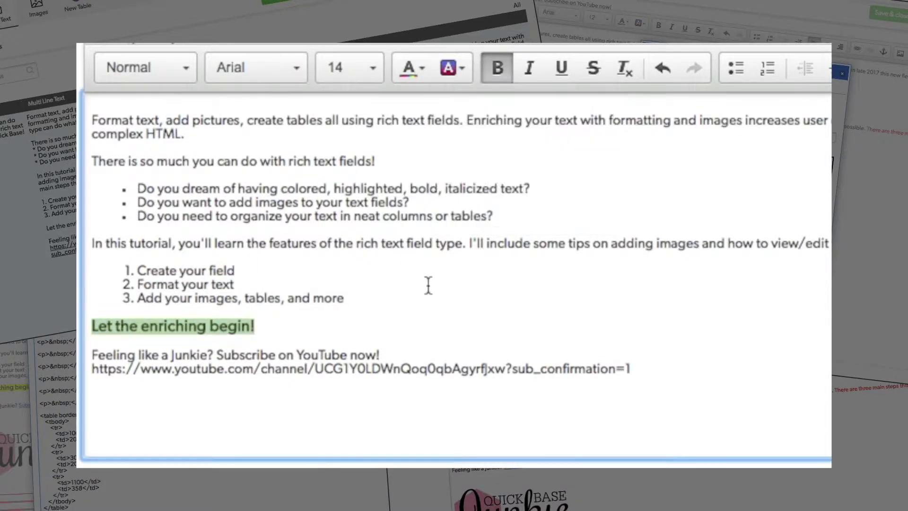
- Make the line 'There is so much you can do' a Heading 2
drag(376, 161, 92, 161)
click(187, 68)
click(196, 201)
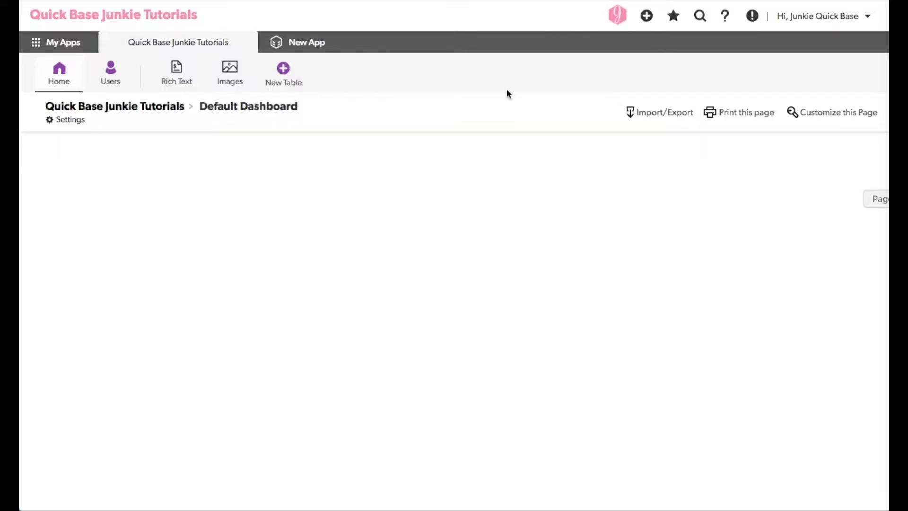
- Open Rich Text record #1 from the Rich Text report and focus its Multi Line Text field
click(176, 72)
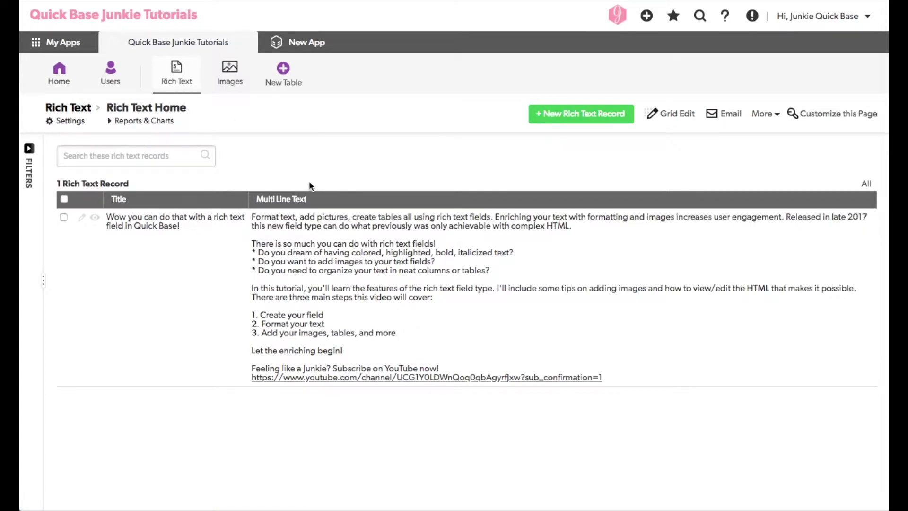
click(82, 218)
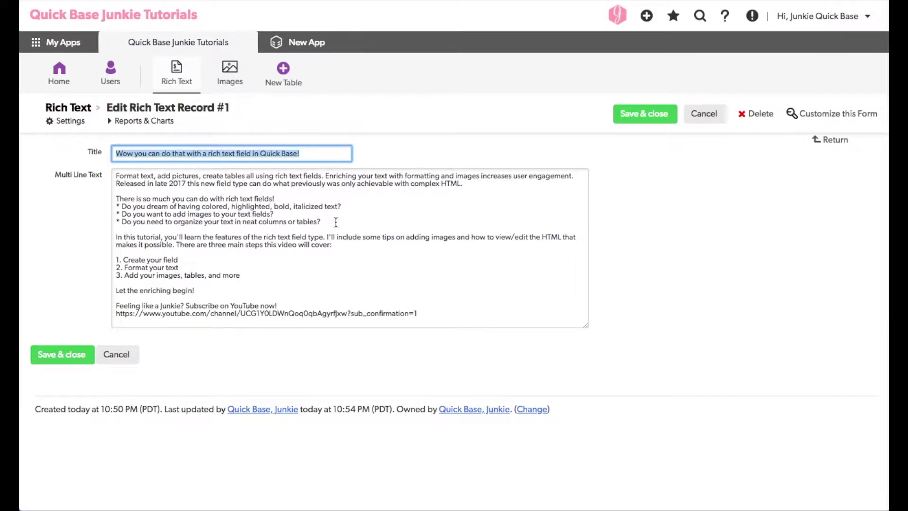
click(505, 313)
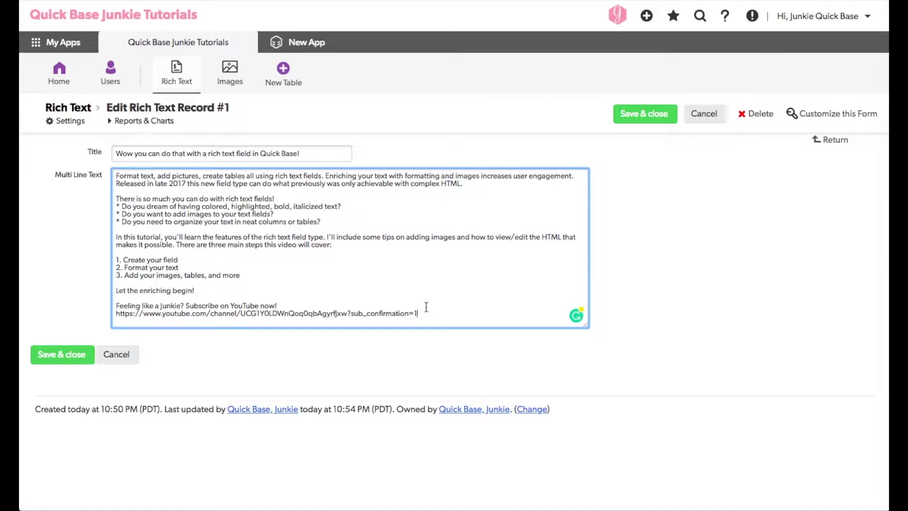
- Add a Rich Text field after Multi Line Text, with 20 lines and width 100
click(86, 175)
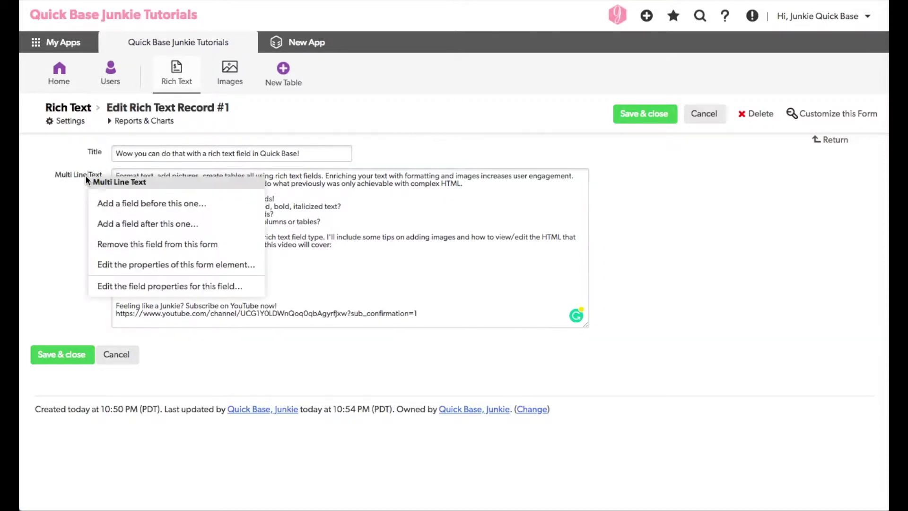
click(126, 226)
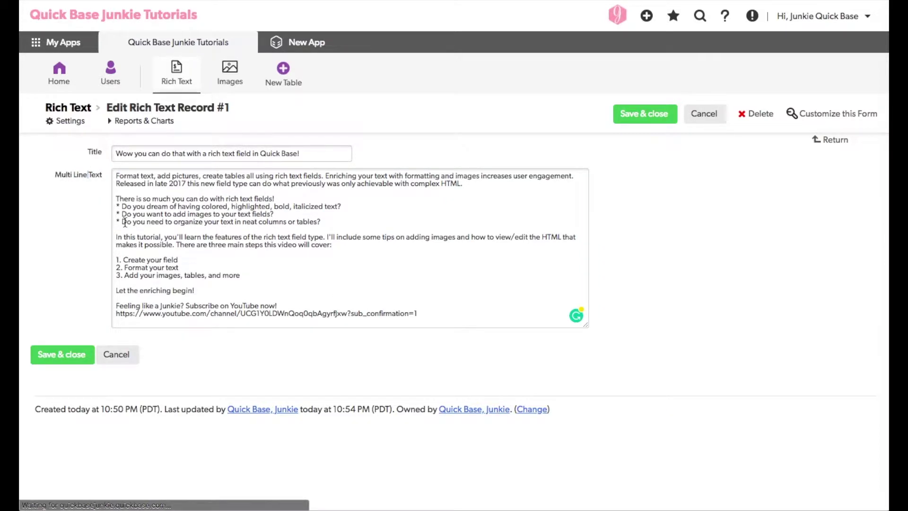
click(112, 211)
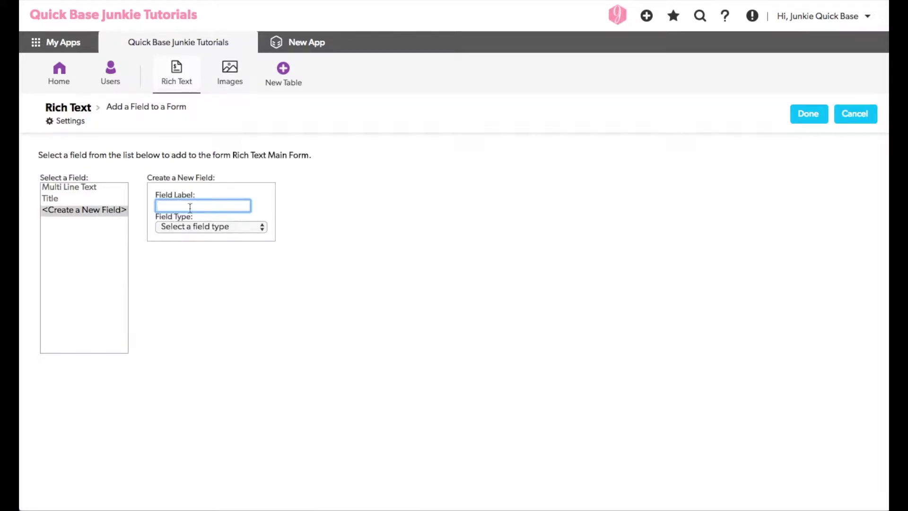
text(Rich)
text( Te)
click(204, 226)
click(206, 275)
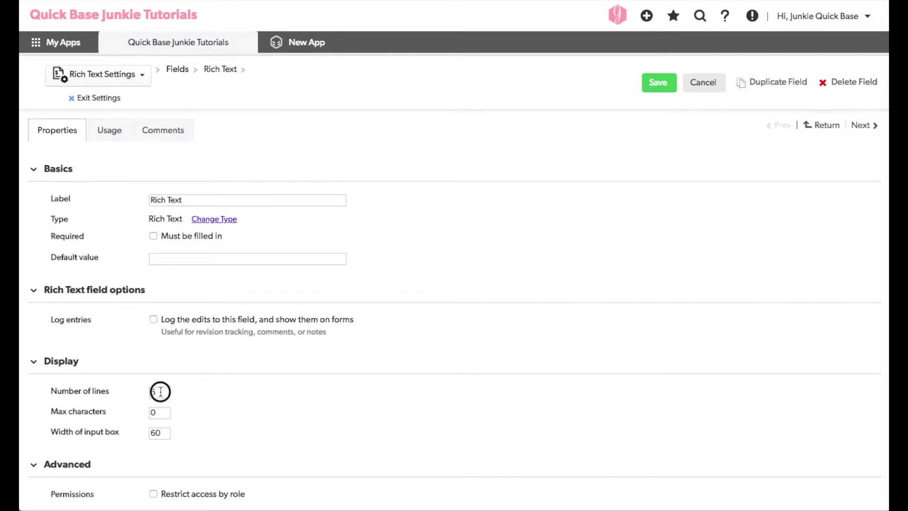
click(160, 392)
text(20)
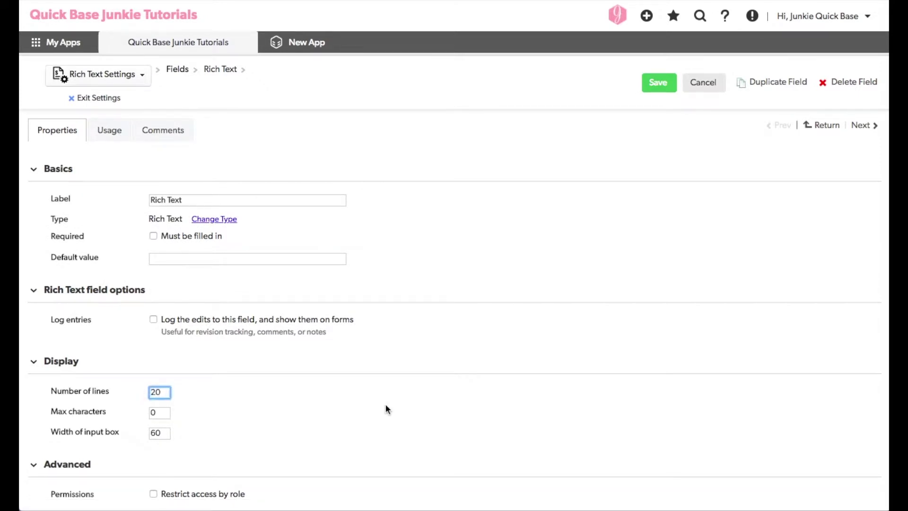
click(162, 434)
text(100)
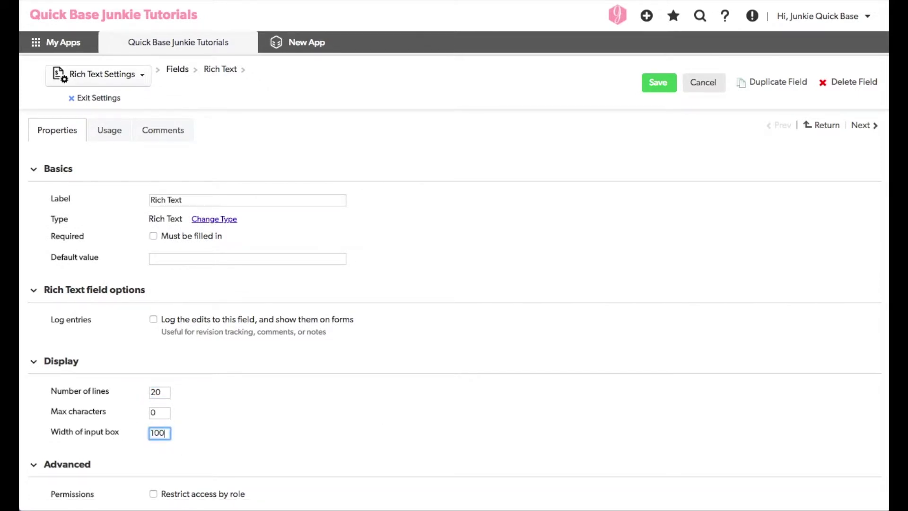
click(658, 83)
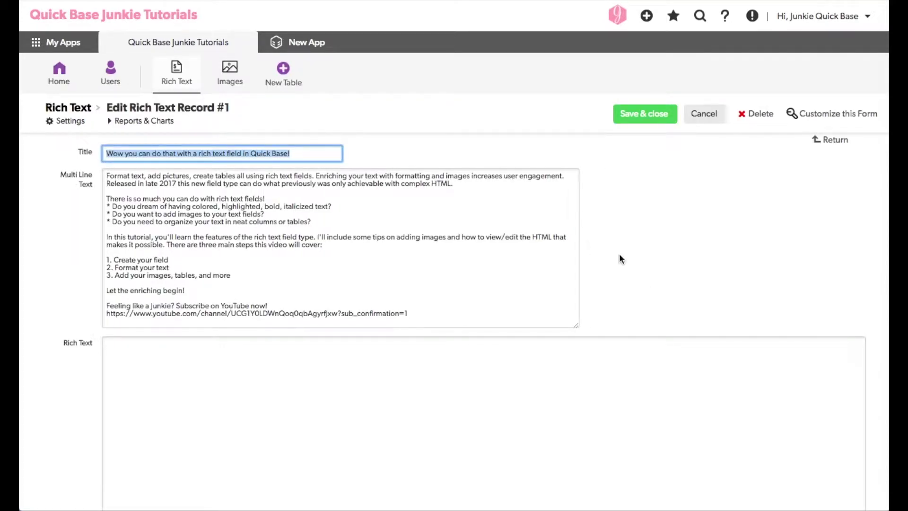
- Paste the full Multi Line Text content into the Rich Text field, then select the three question lines
drag(421, 314, 90, 166)
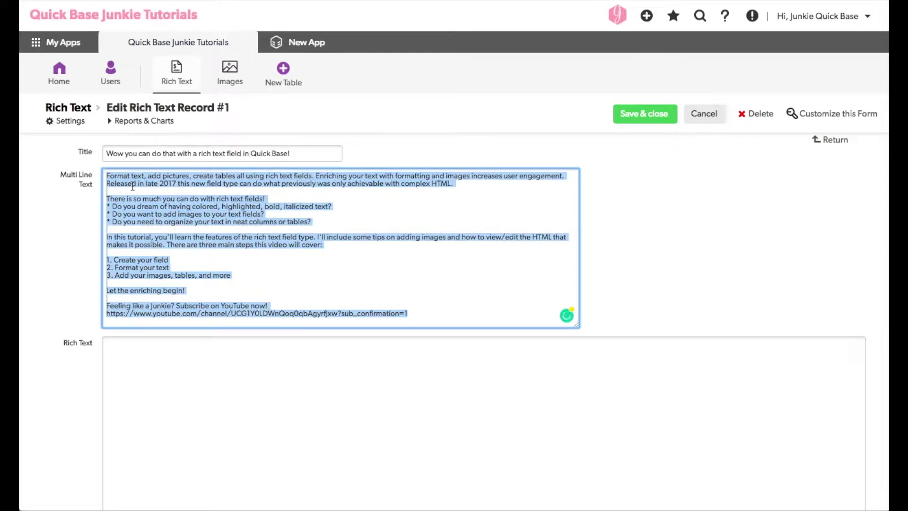
click(221, 359)
text(Format text, add pictures, create tables all using rich text fields. Enriching your text with formatting and images increases user engagement. Released in late 2017 this new field type can do what previously was only achievable with complex HTML.  There is so much you can do with rich text fields! * Do you dream of having colored, highlighted, bold, italicized text? * Do you want to add images to your text fields? * Do you need to organize your text in neat columns or tables?  In this tutorial, you'll learn the features of the rich text field type. I'll include some tips on adding images and how to view/edit the HTML that makes it possible. There are three main steps this video will cover:  1. Create your field 2. Format your text 3. Add your images, tables, and more  Let the enriching begin!  Feeling like a Junkie? Subscribe on YouTube now! https://www.youtube.com/channel/UCG1Y0LDWnQoq0qbAgyrfjxw?sub_confirmation=1)
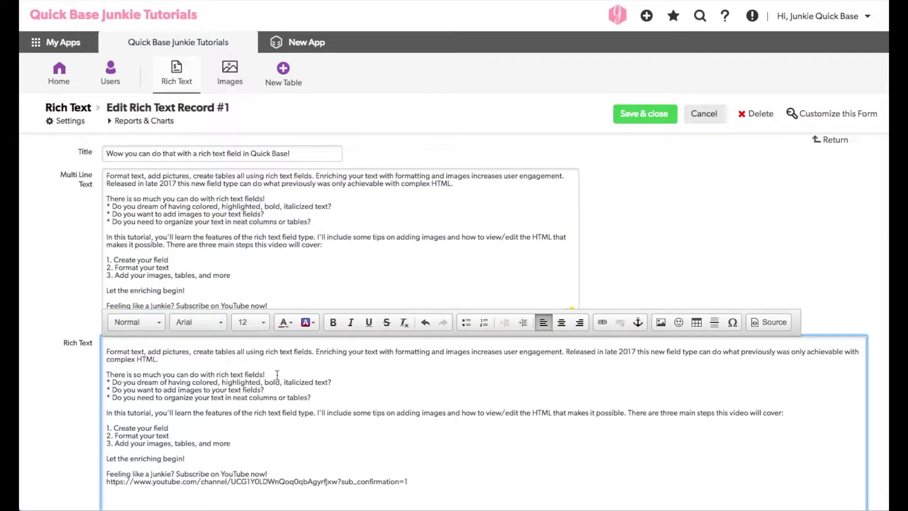
scroll(282, 377, down, 1)
scroll(263, 312, down, 3)
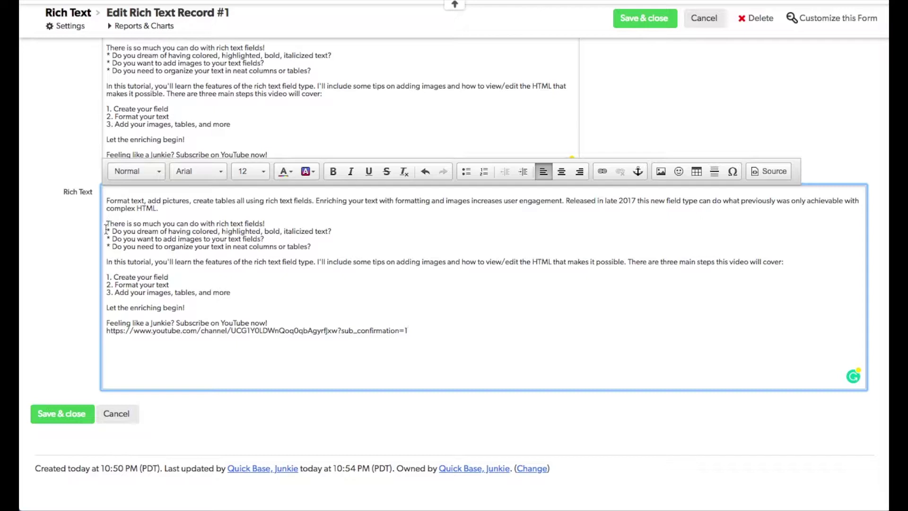
drag(312, 246, 104, 231)
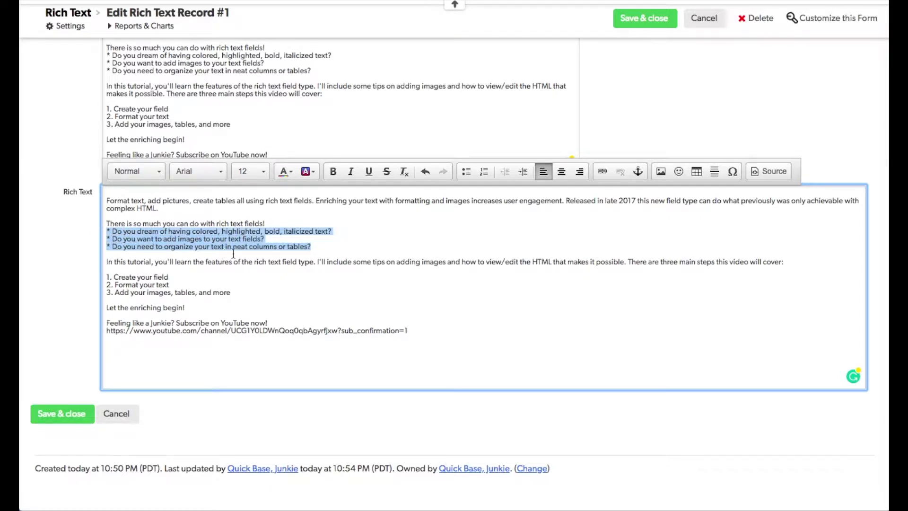
- Make the three questions a bulleted list and delete their leftover asterisks
click(468, 171)
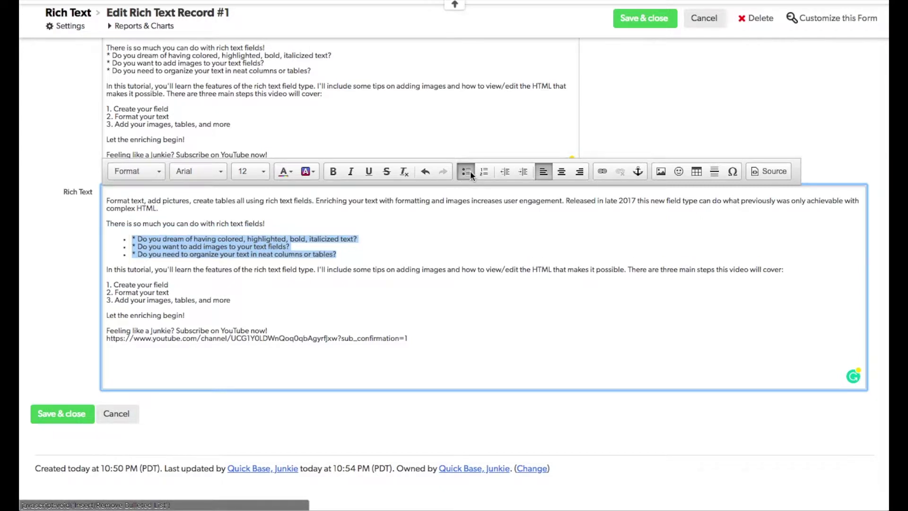
click(147, 239)
key(BackSpace)
key(BackSpace)
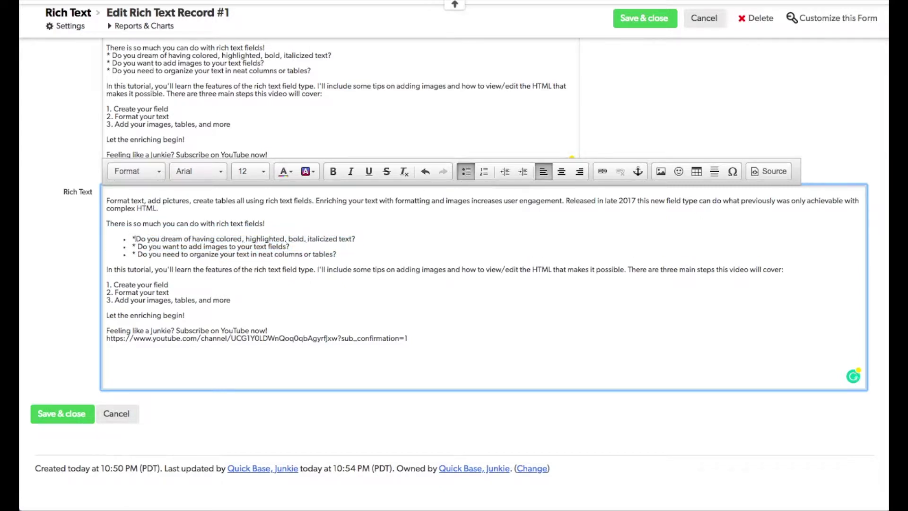
click(138, 246)
key(BackSpace)
key(BackSpace)
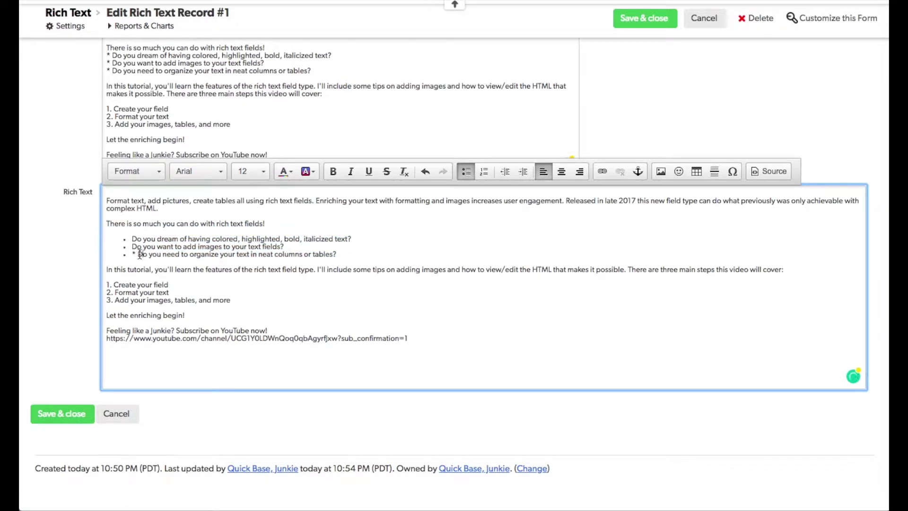
click(140, 254)
key(BackSpace)
key(BackSpace)
- Make the three steps a numbered list, removing duplicate numbers and the empty fourth item
drag(146, 300, 99, 286)
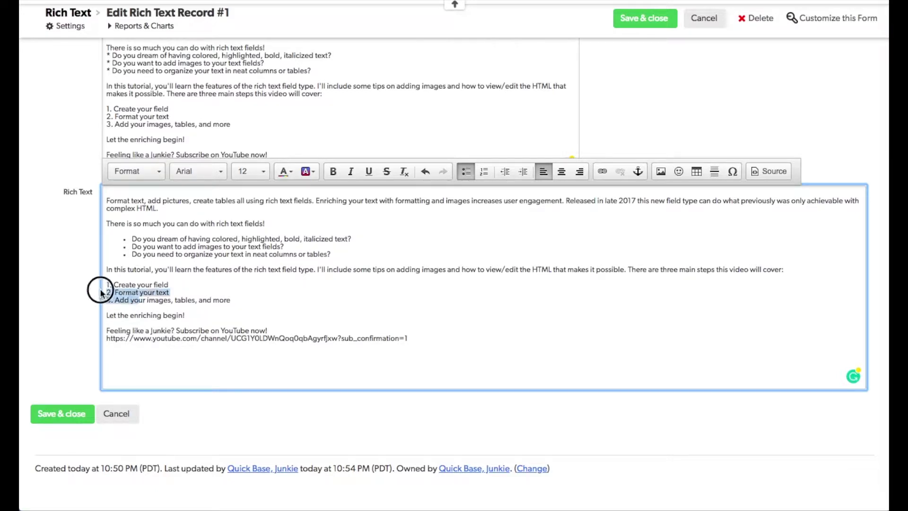
click(484, 174)
click(139, 284)
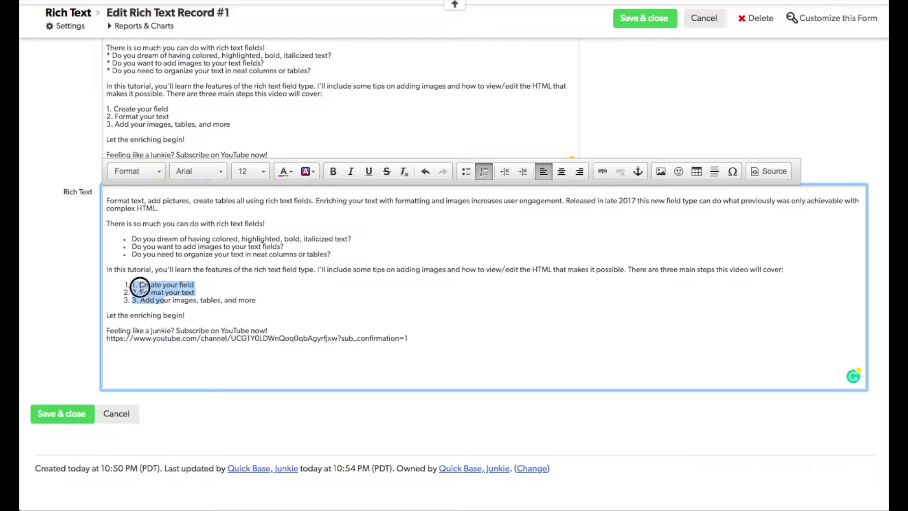
key(BackSpace)
key(BackSpace)
key(BackSpace)
click(140, 293)
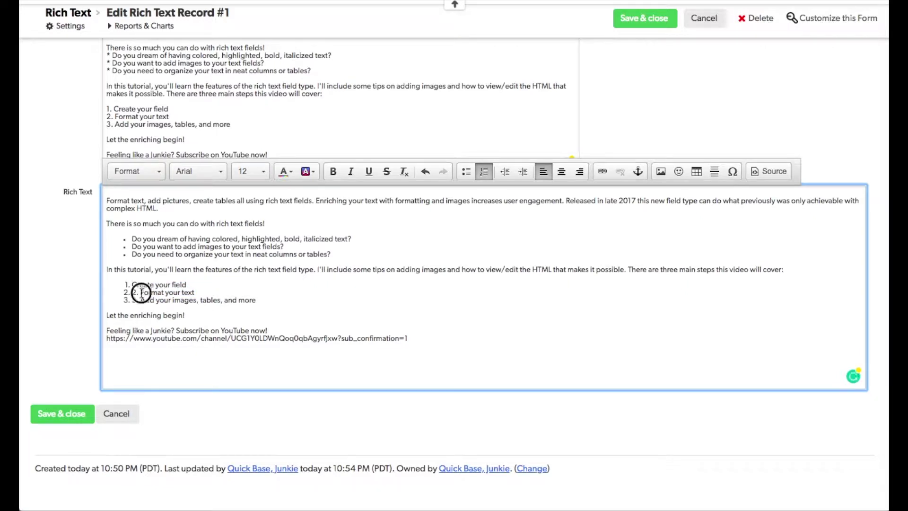
key(BackSpace)
key(BackSpace)
key(BackSpace)
click(140, 300)
key(BackSpace)
key(BackSpace)
key(BackSpace)
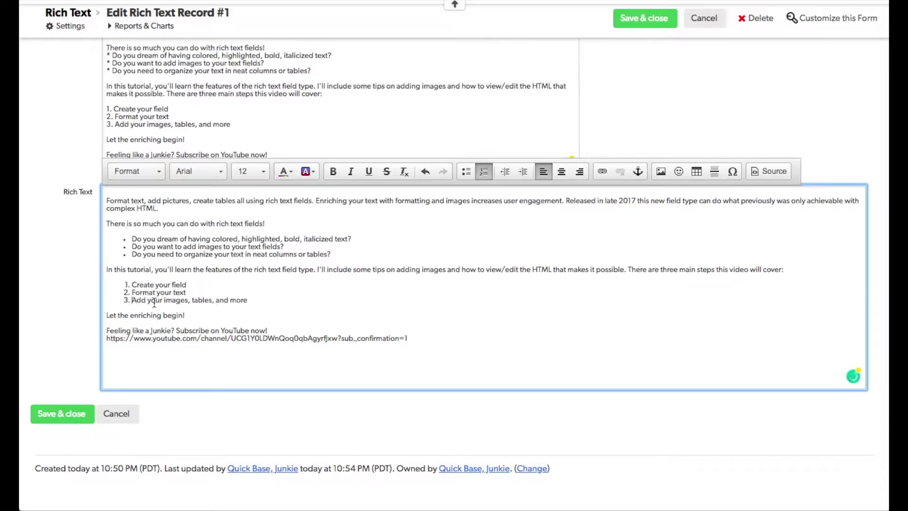
key(Return)
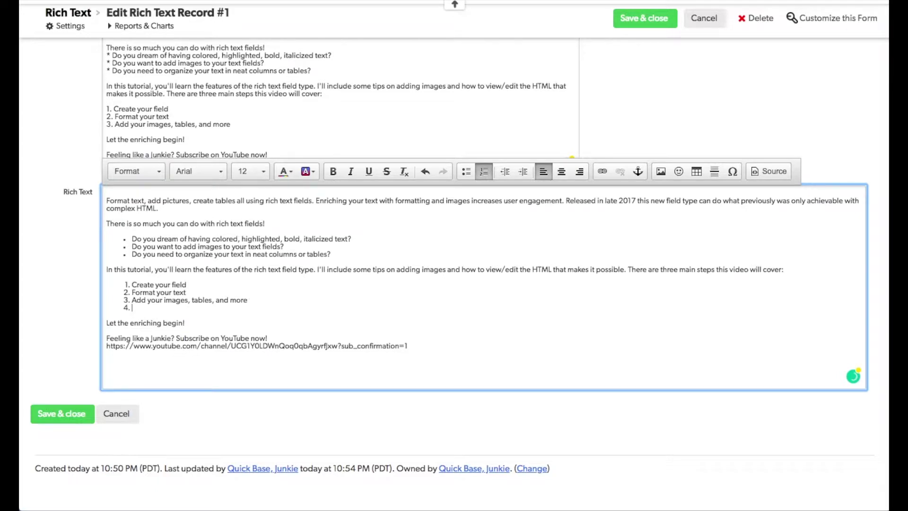
key(BackSpace)
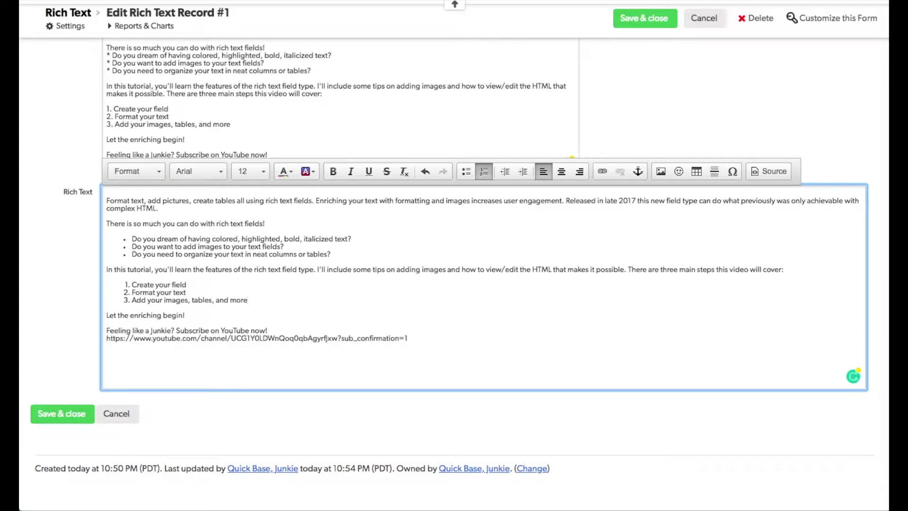
- Make 'Let the enriching begin!' bold, size 14, and highlighted yellow
drag(189, 316, 105, 319)
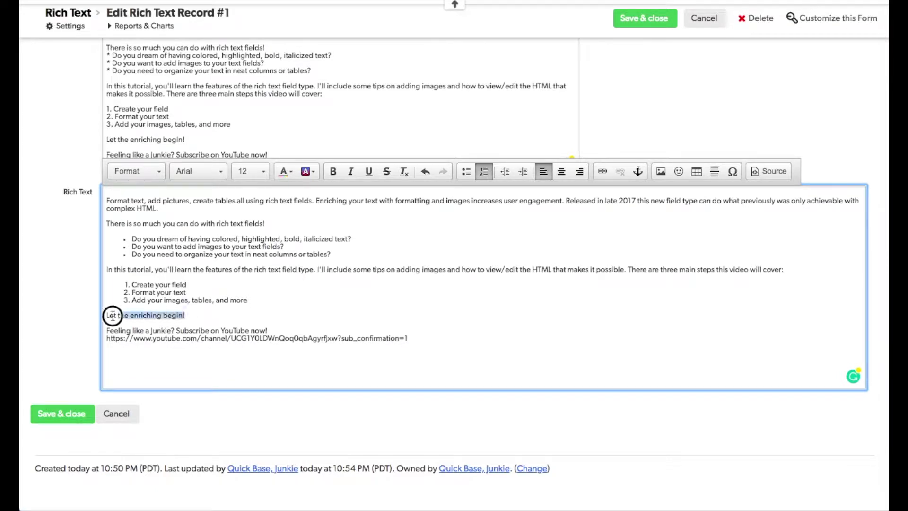
click(335, 173)
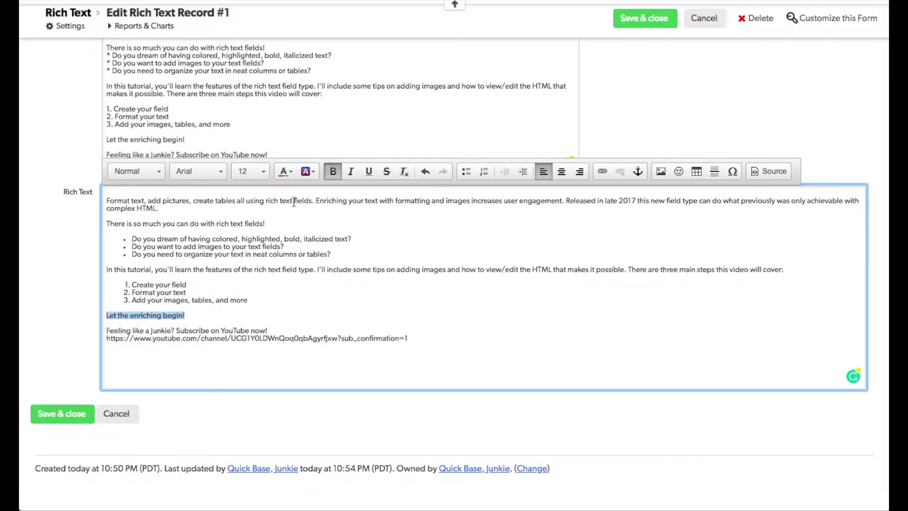
click(262, 174)
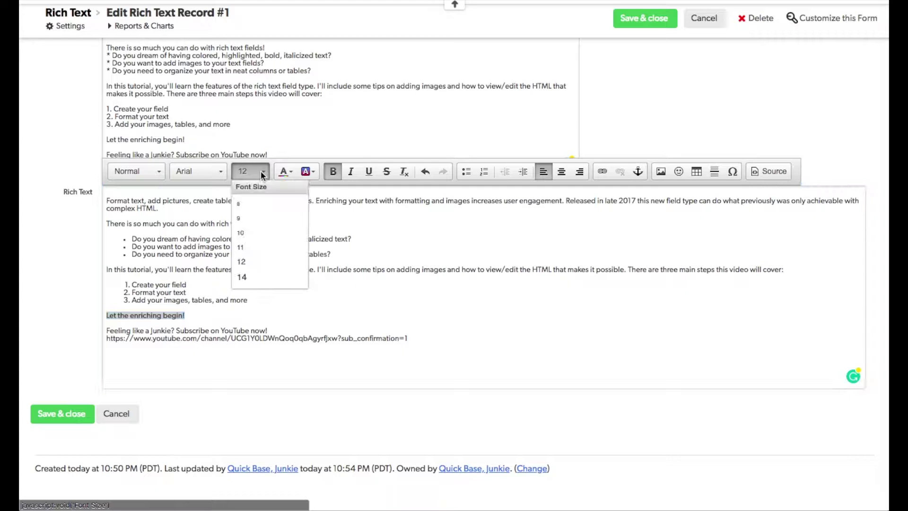
click(256, 278)
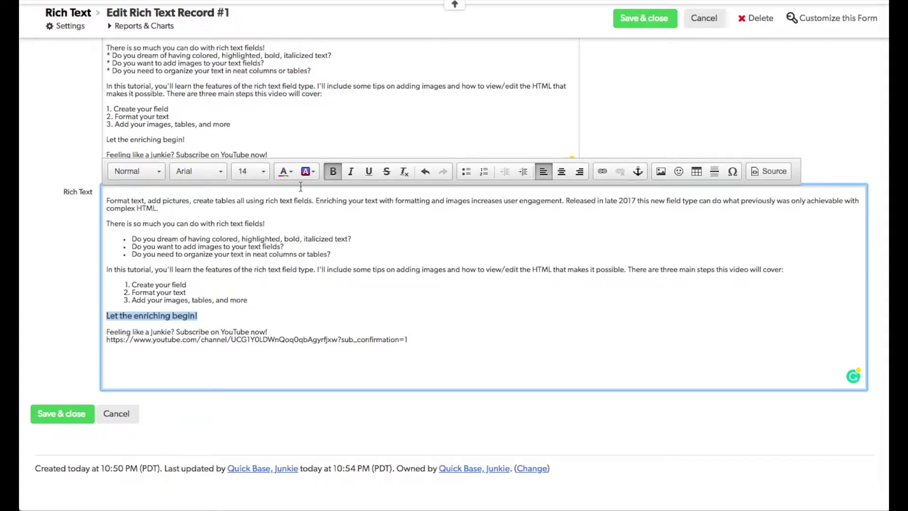
click(314, 170)
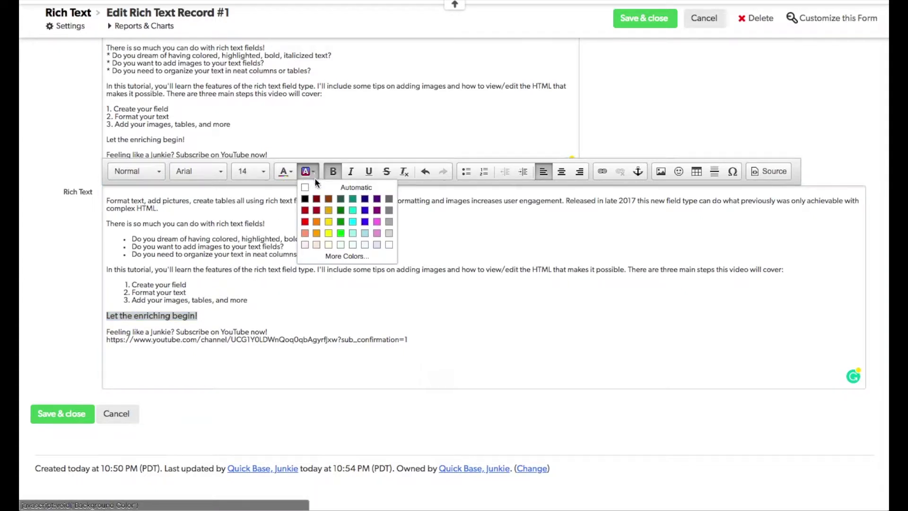
click(329, 231)
click(295, 294)
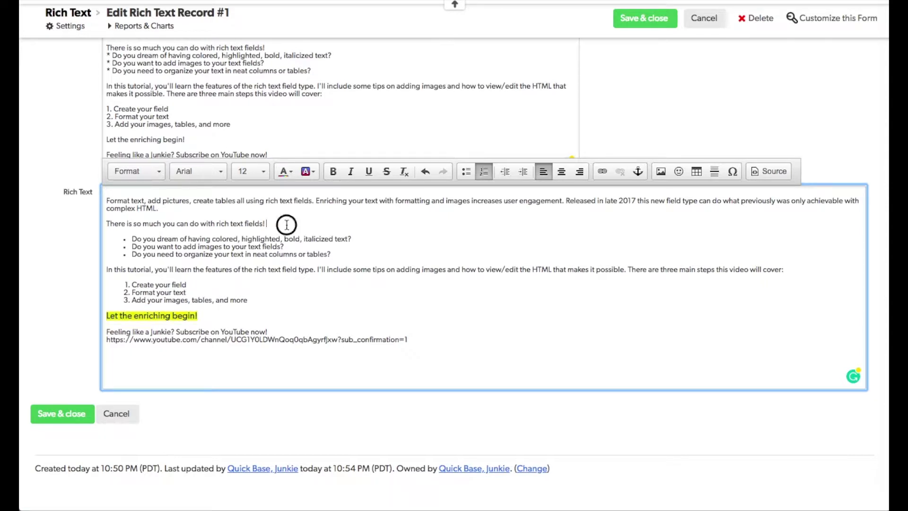
- Turn the sentence about rich text fields into an italic Heading 2
drag(286, 225, 107, 223)
click(160, 172)
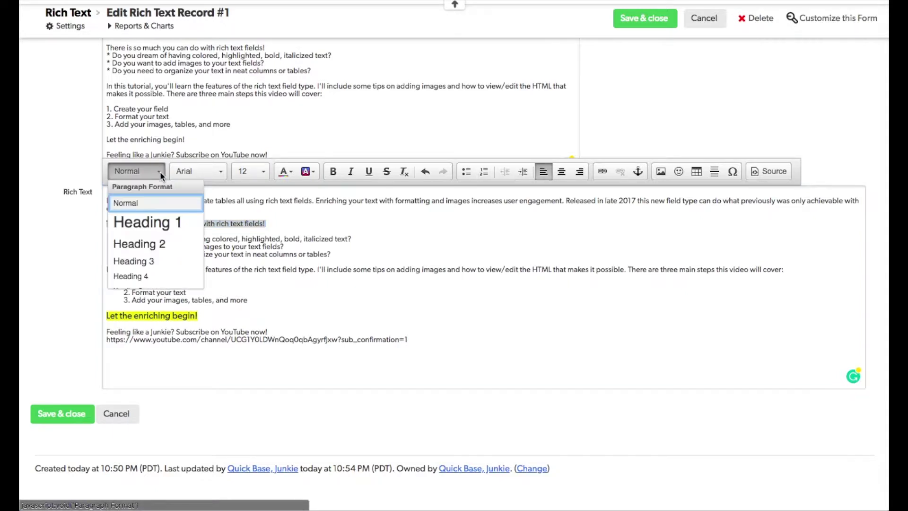
click(163, 245)
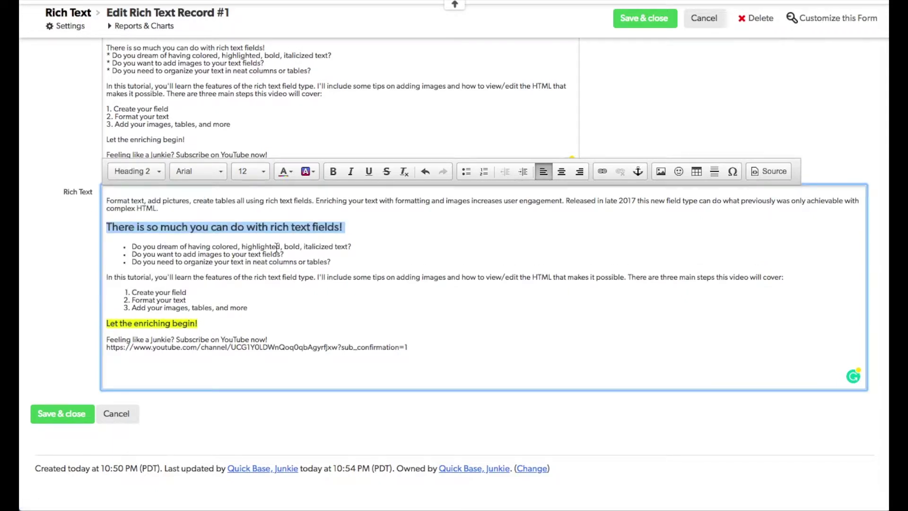
click(350, 174)
click(145, 291)
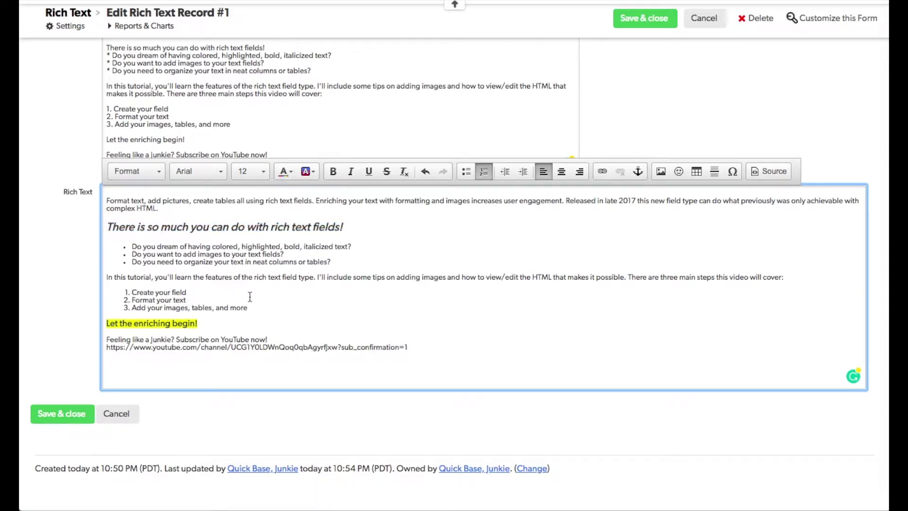
- Colour the three-main-steps sentence red and save the record
drag(628, 277, 784, 278)
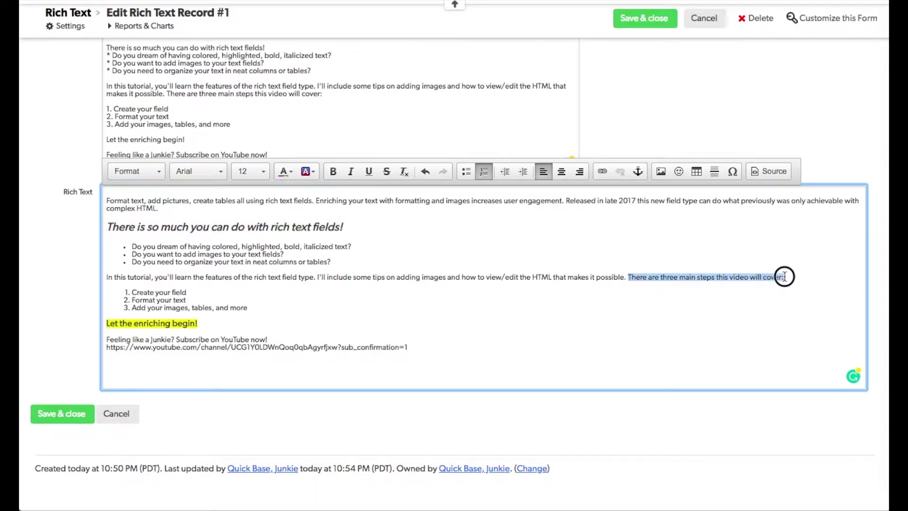
click(293, 173)
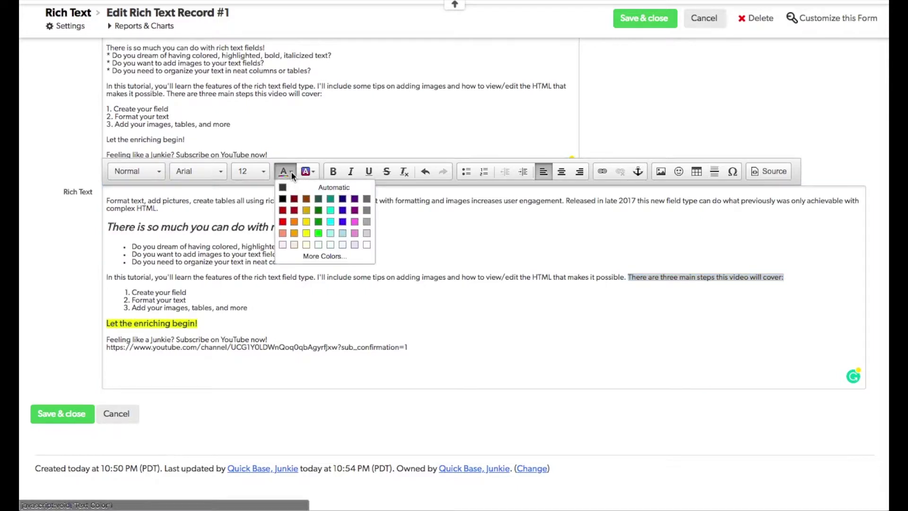
click(283, 221)
click(412, 321)
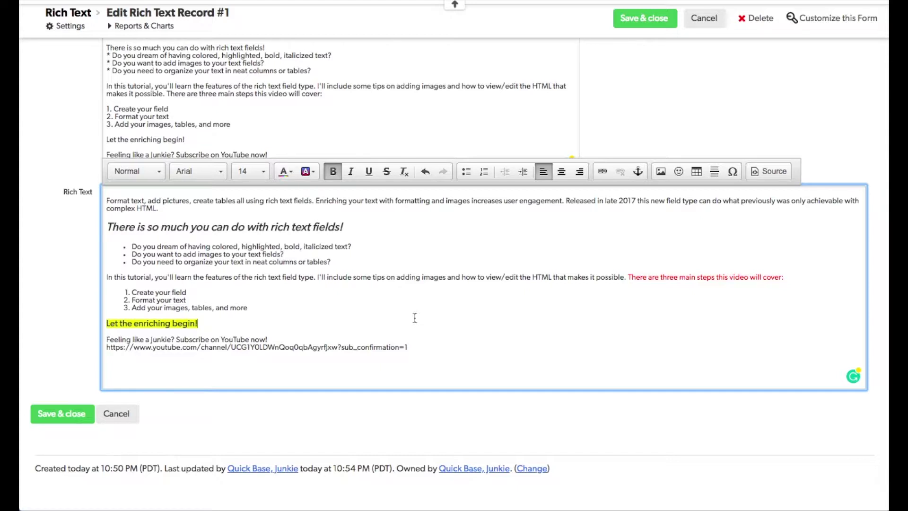
click(645, 25)
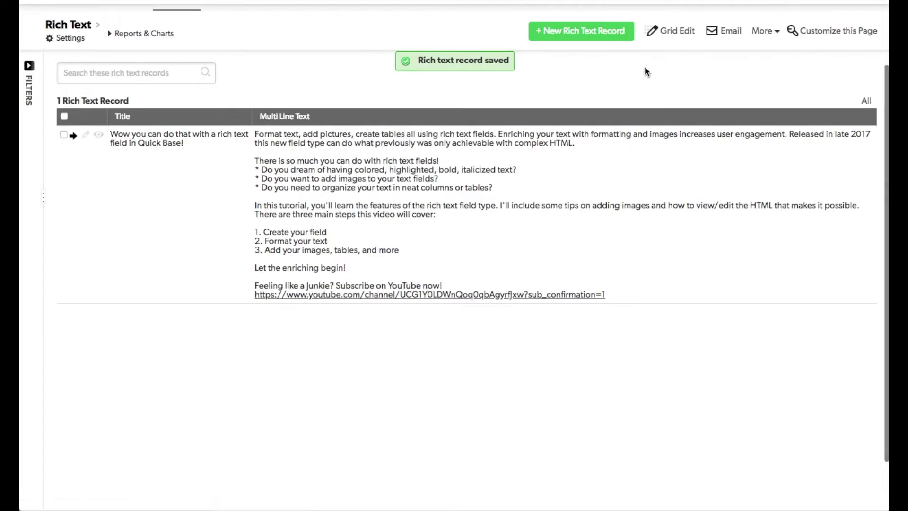
- Add the Rich Text field as a report column and reopen record #1 for editing
click(868, 118)
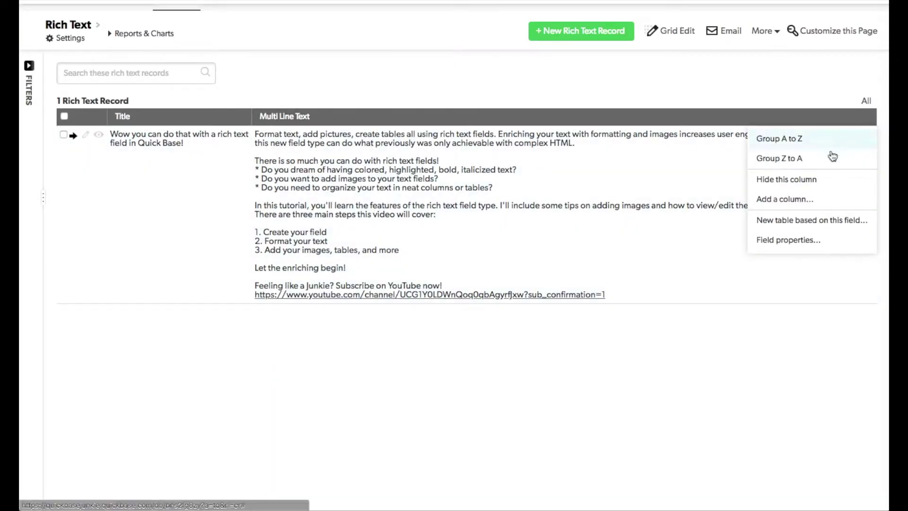
click(790, 199)
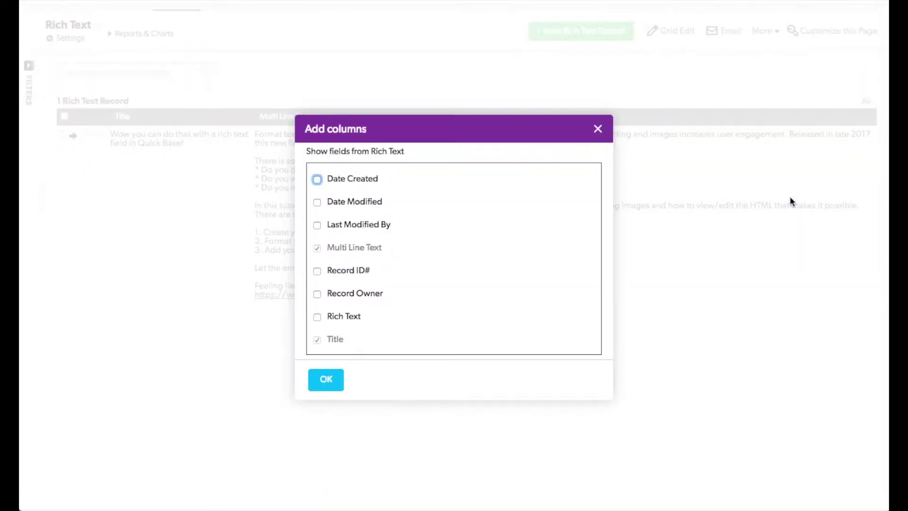
click(318, 317)
click(326, 379)
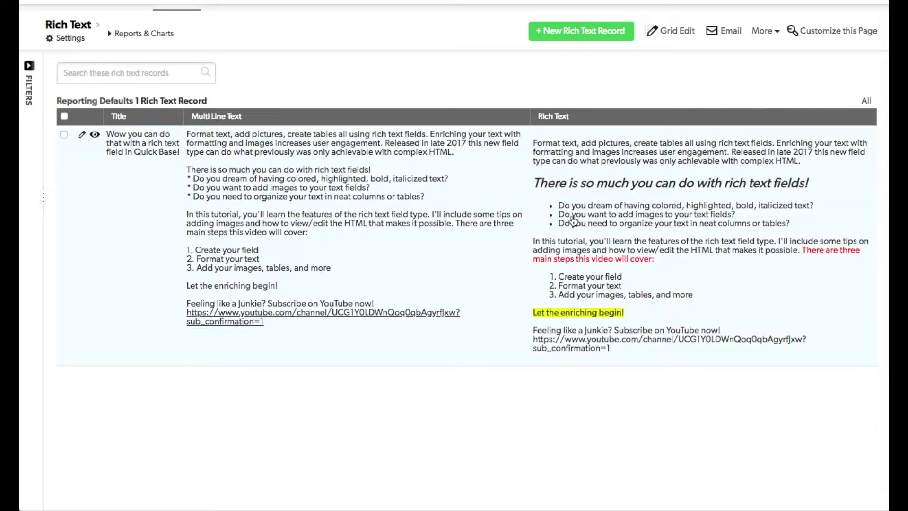
click(83, 136)
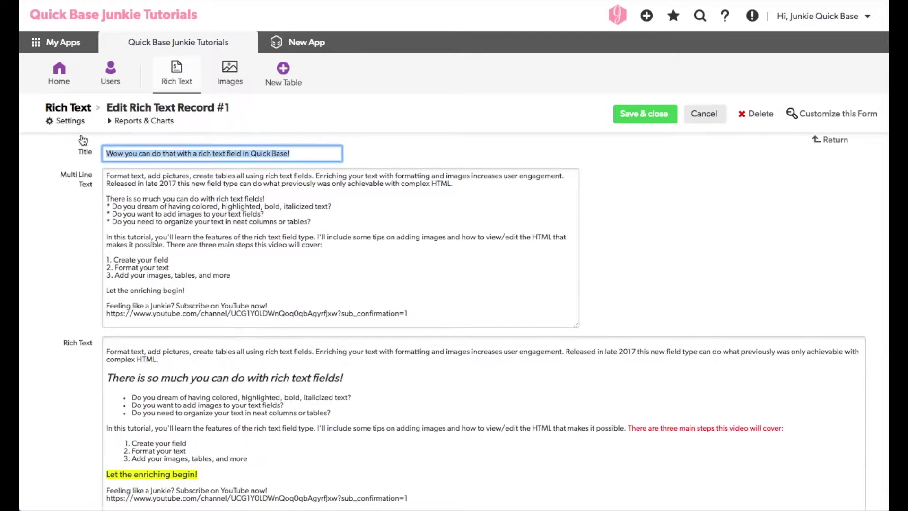
scroll(430, 347, down, 3)
- Delete the raw YouTube URL line from the Rich Text field
click(430, 346)
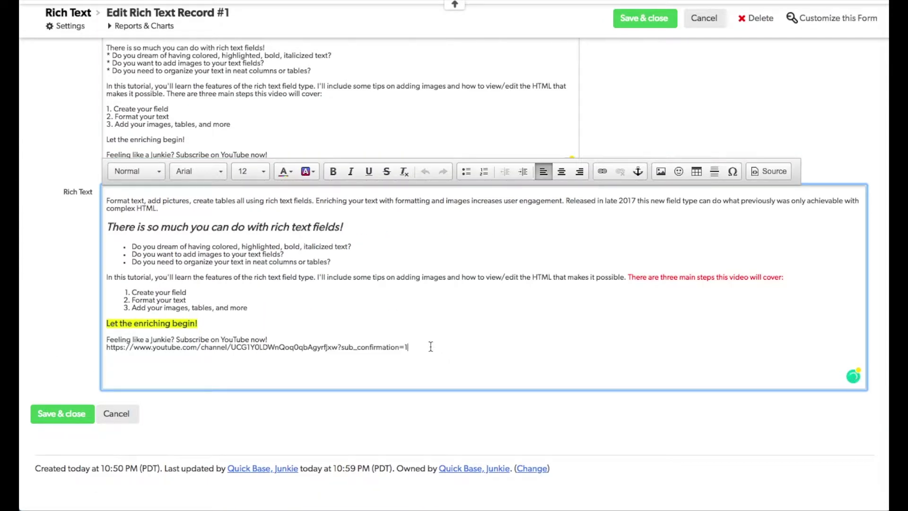
drag(412, 348, 103, 347)
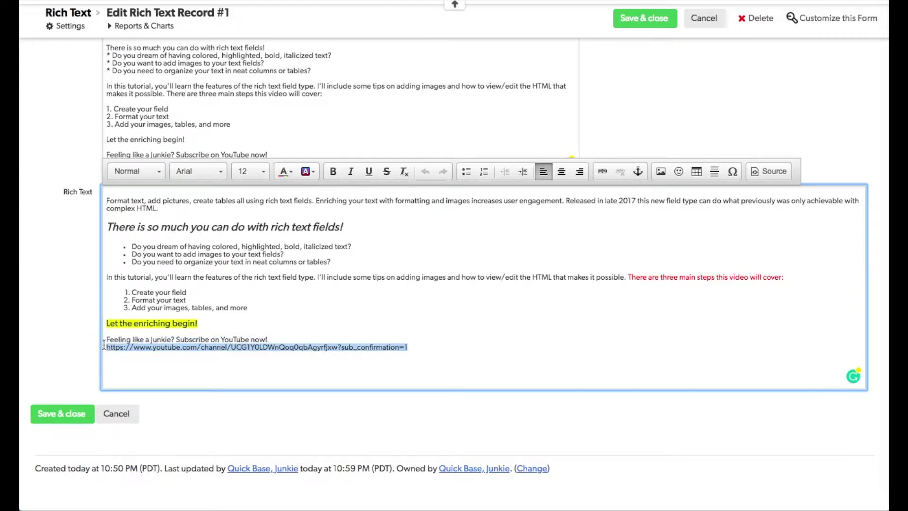
key(BackSpace)
- Link 'Subscribe on YouTube now!' to the pasted YouTube URL, opening in a new window (_blank)
drag(268, 339, 178, 339)
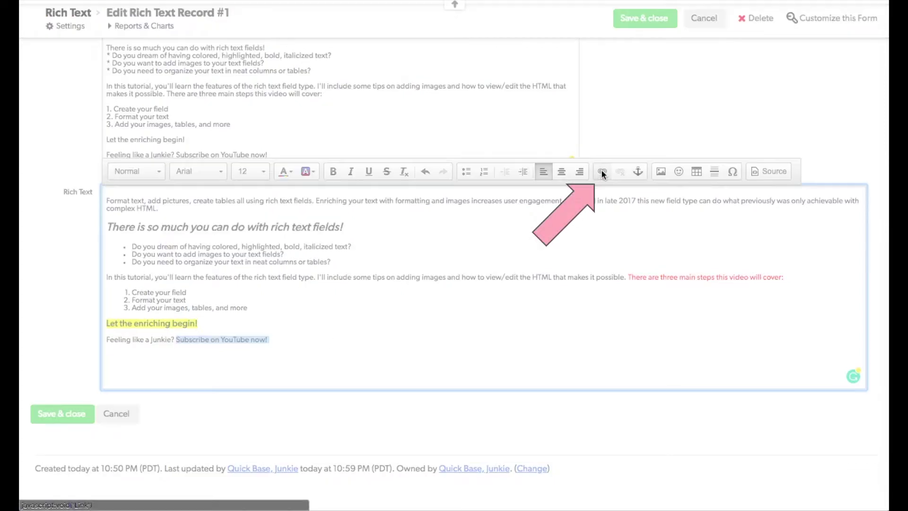
click(601, 171)
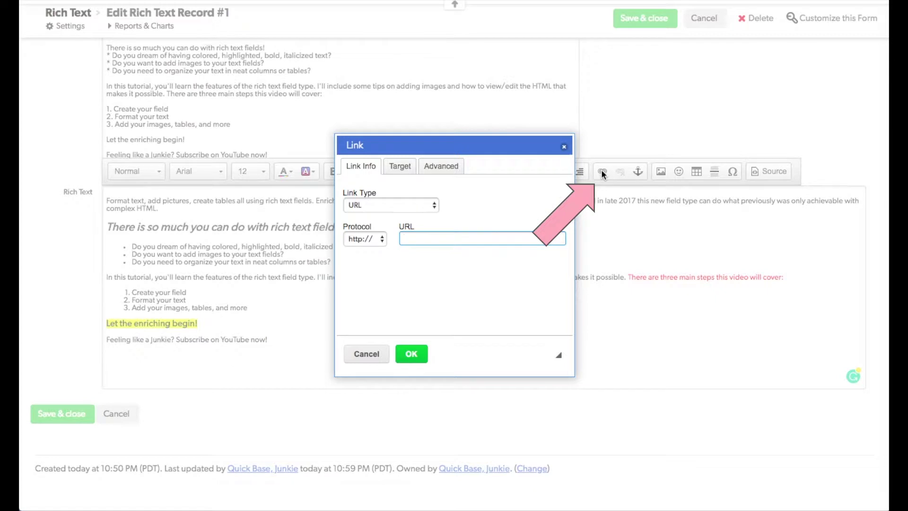
key(ctrl+v)
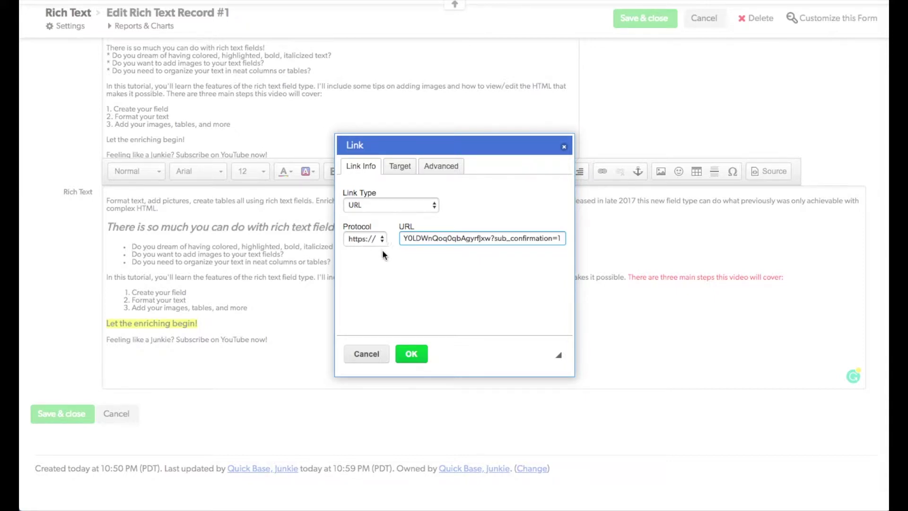
click(401, 166)
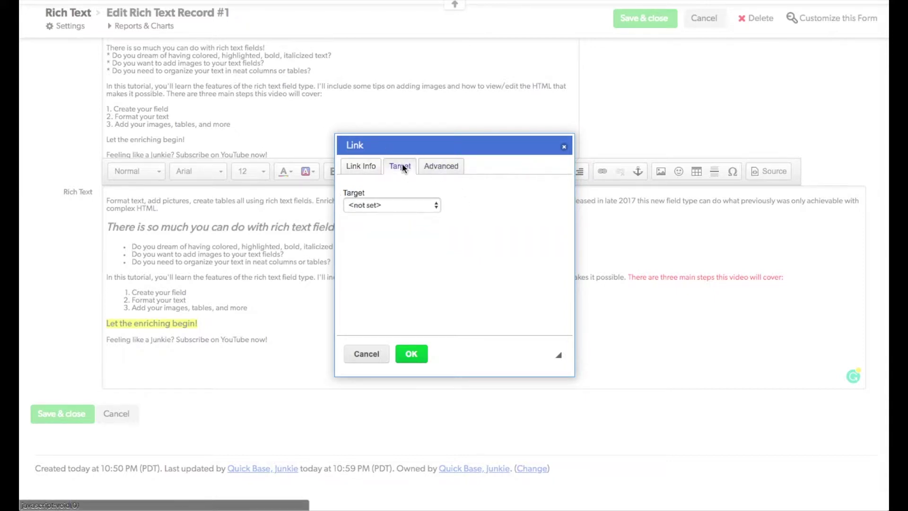
click(406, 206)
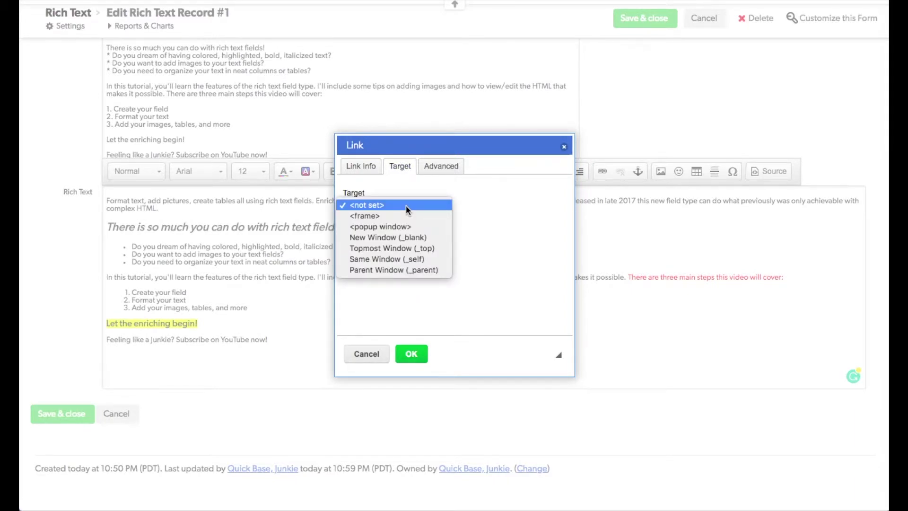
click(431, 238)
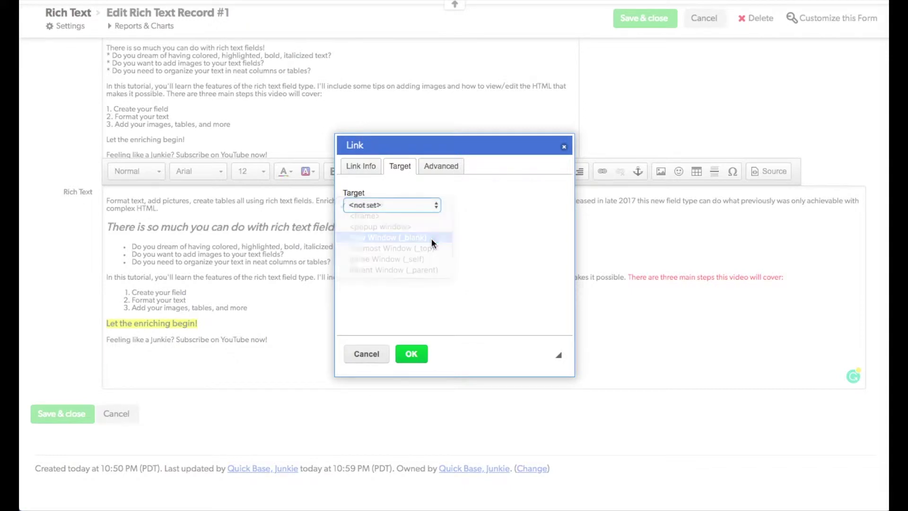
click(421, 360)
click(420, 355)
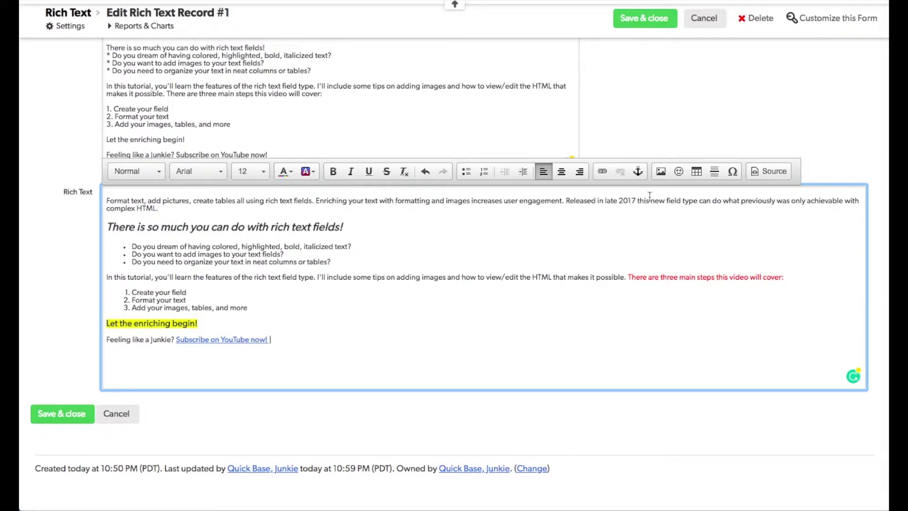
click(681, 171)
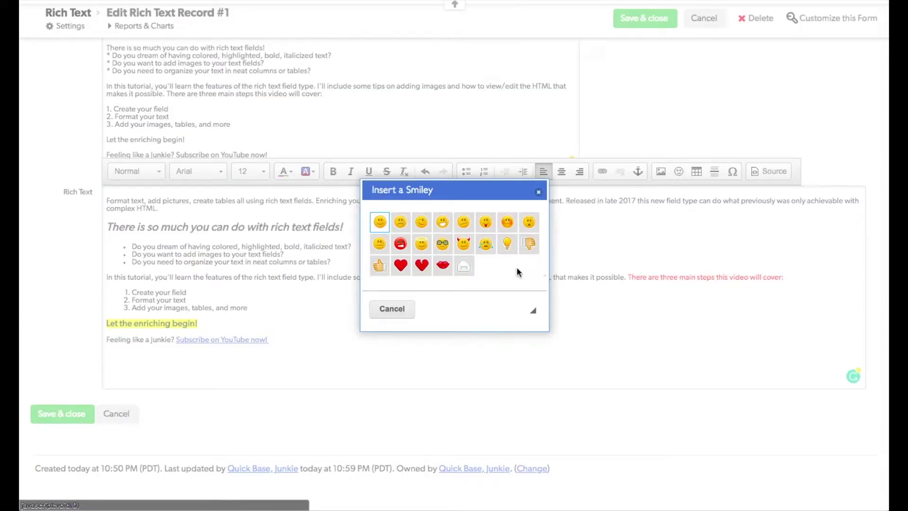
- Add a smiley after the YouTube link, start a new line, and open the Image dialog
click(381, 223)
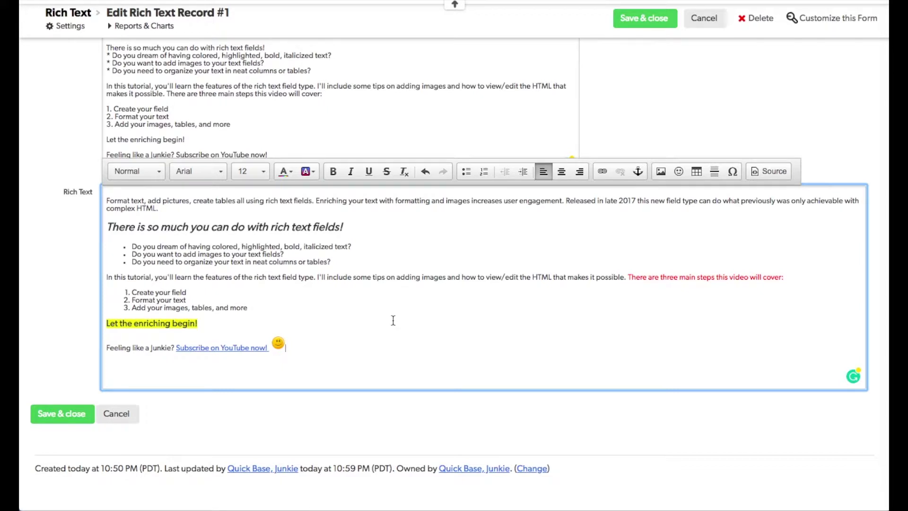
key(Return)
click(662, 172)
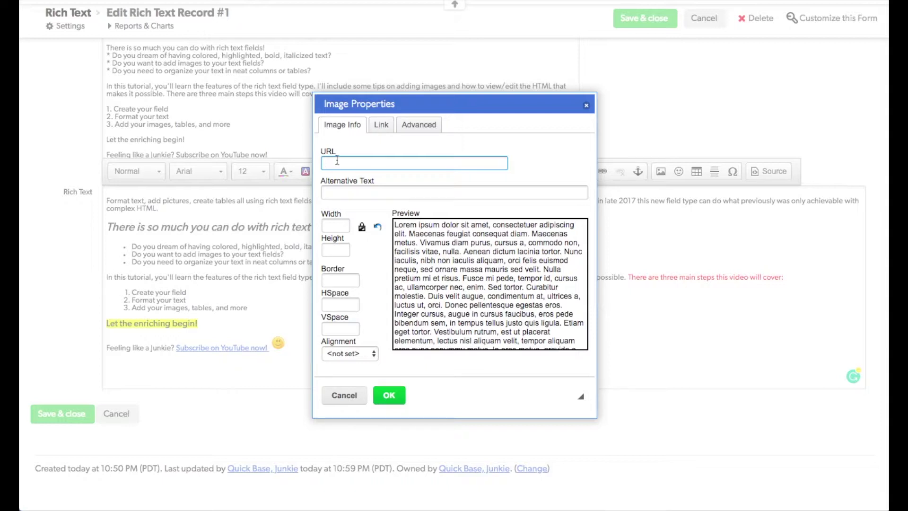
- Close the image dialog unused, save the record, and select the black-text logo URL in Images
click(344, 395)
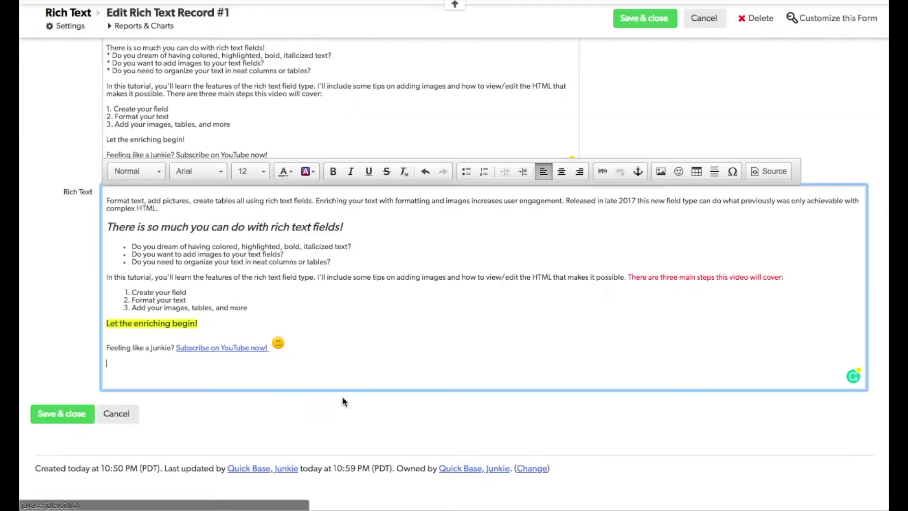
click(56, 415)
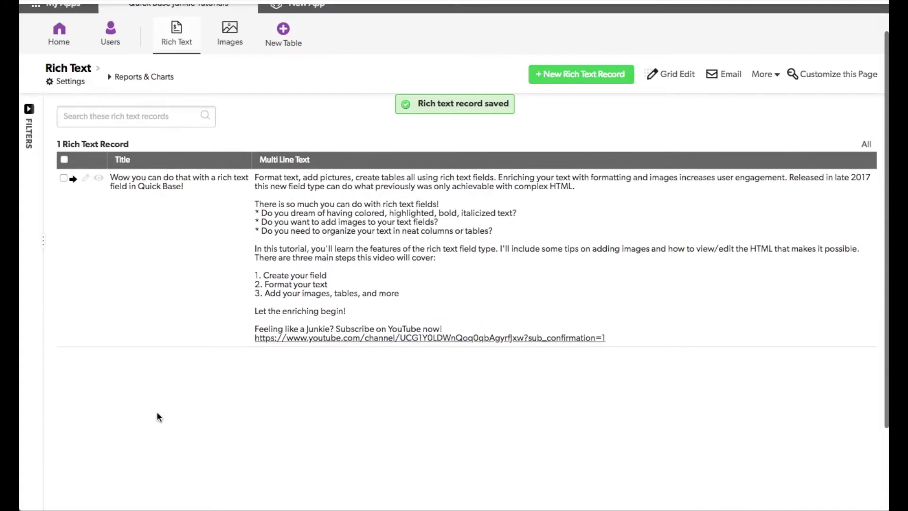
click(234, 40)
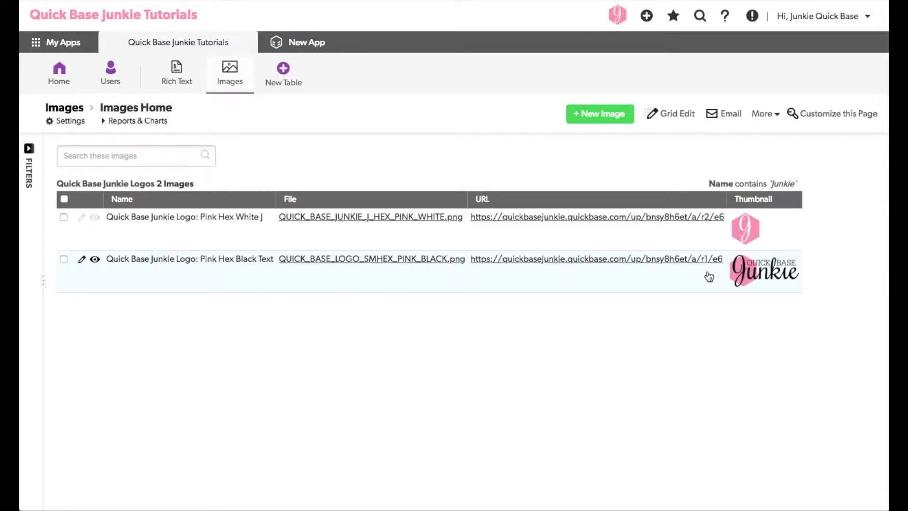
drag(723, 258, 471, 261)
key(ctrl+c)
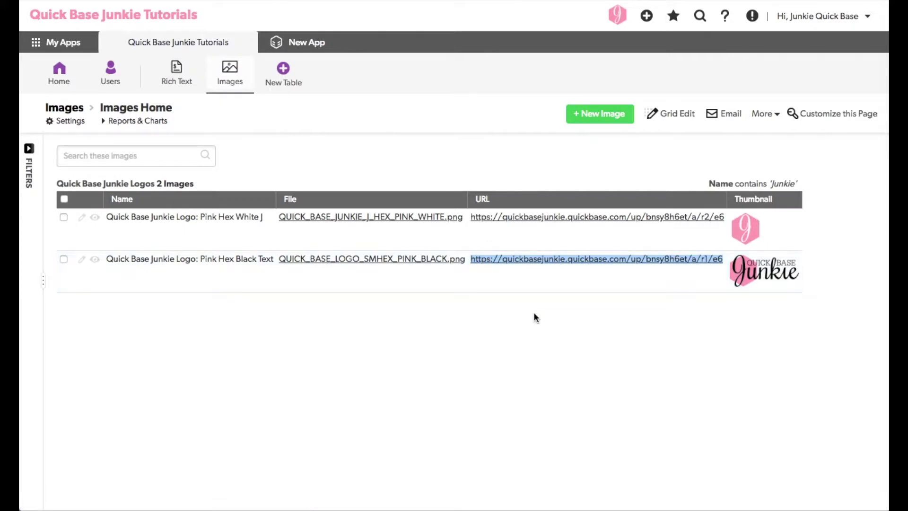
click(173, 75)
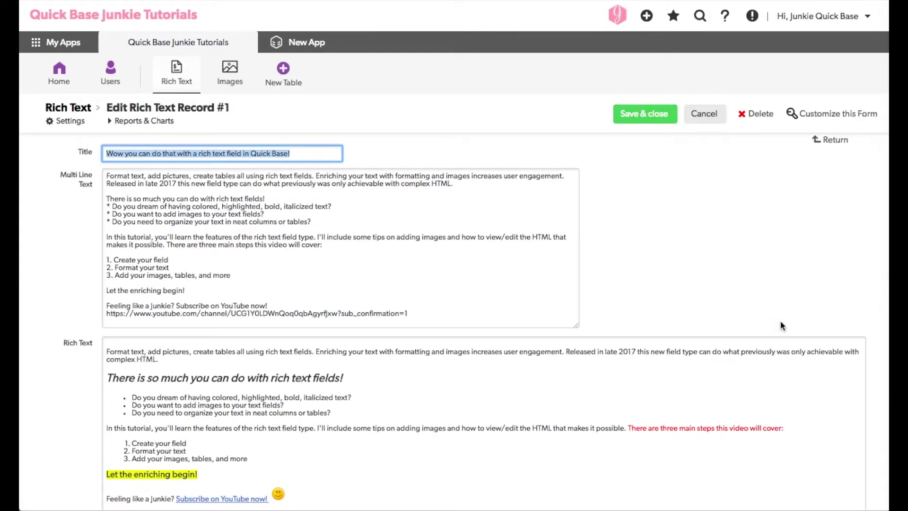
scroll(779, 321, down, 2)
scroll(771, 339, down, 1)
- Insert the Quick Base Junkie logo from its pasted URL, 250 pixels wide and left-aligned
click(119, 370)
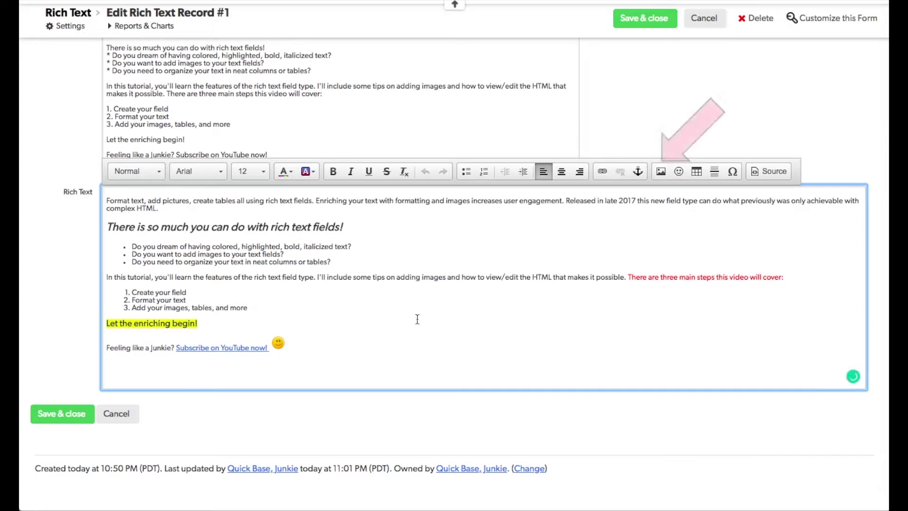
click(661, 175)
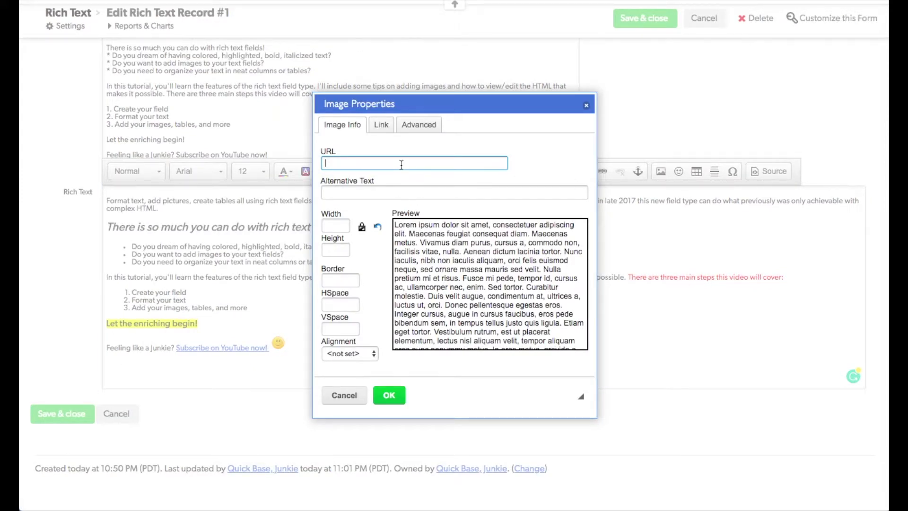
key(ctrl+v)
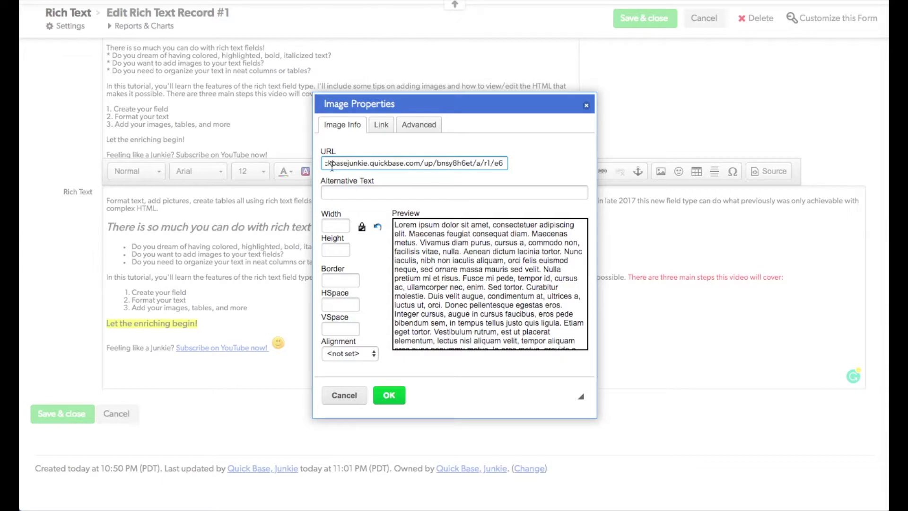
click(357, 192)
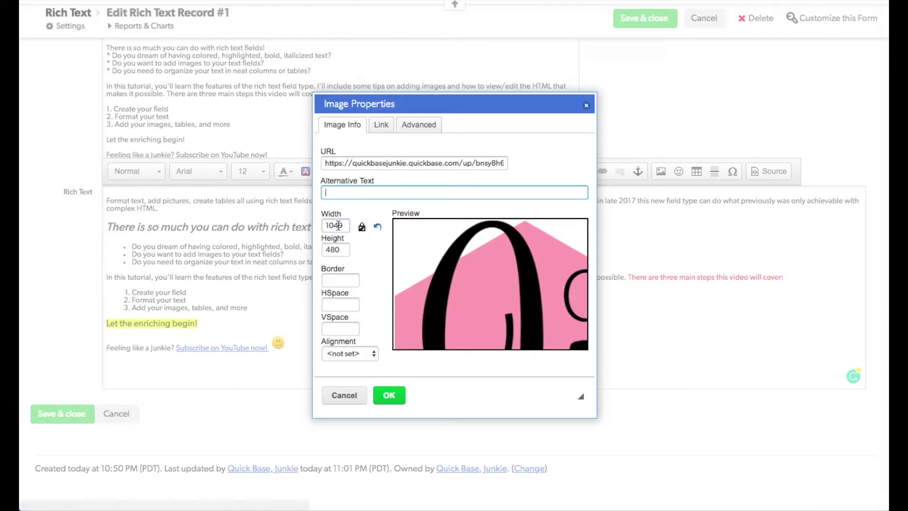
drag(346, 225, 307, 227)
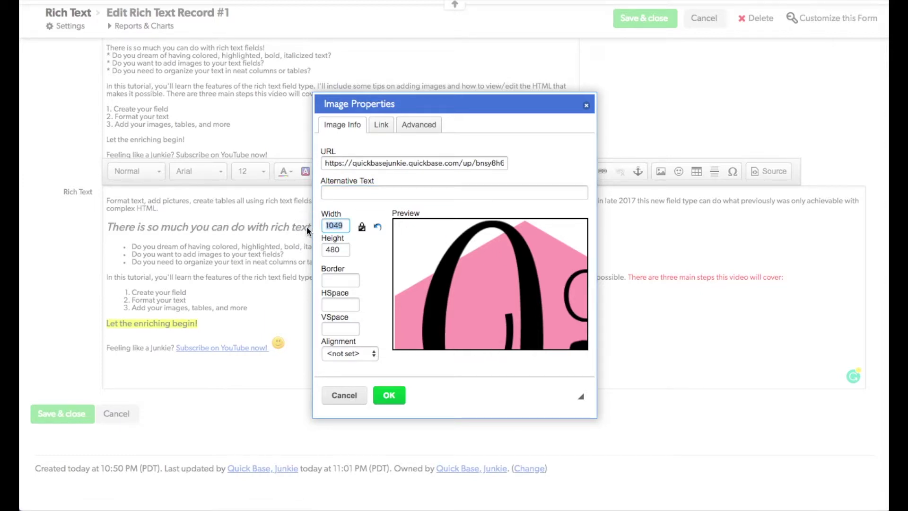
text(250)
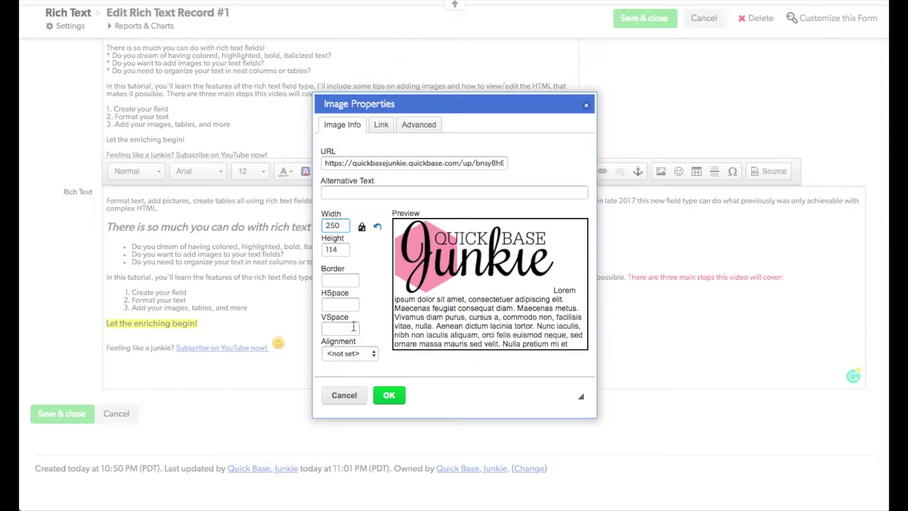
click(357, 354)
click(359, 365)
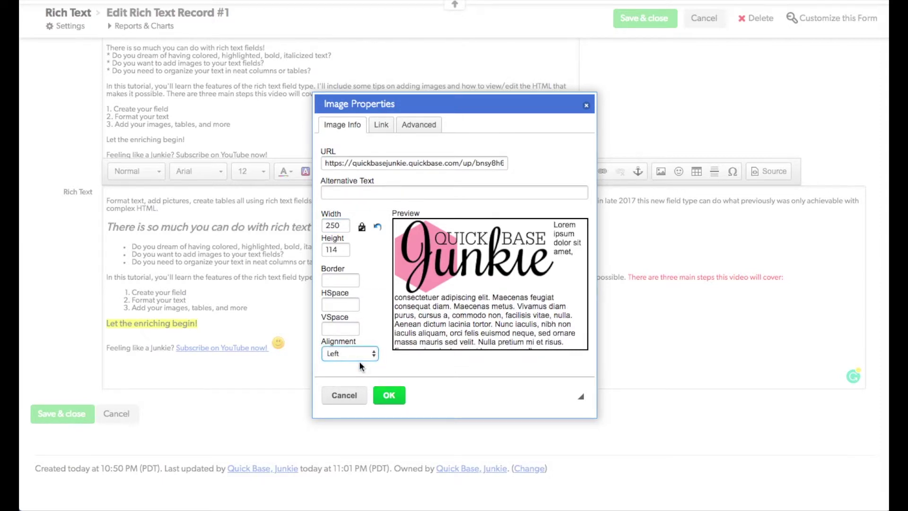
click(390, 395)
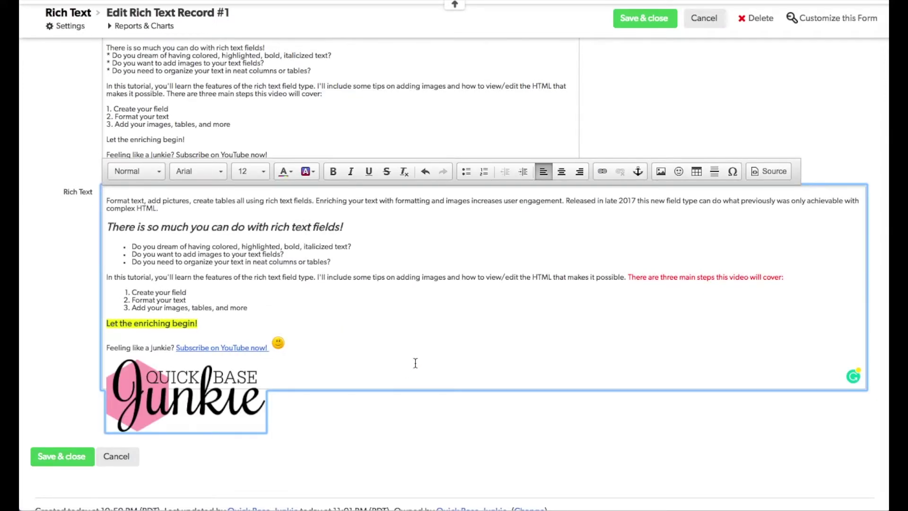
scroll(448, 348, down, 2)
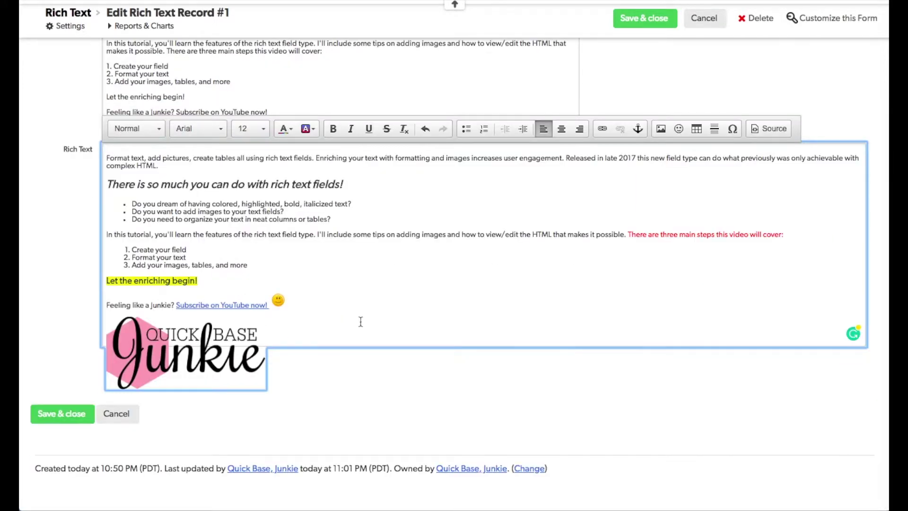
scroll(361, 322, up, 2)
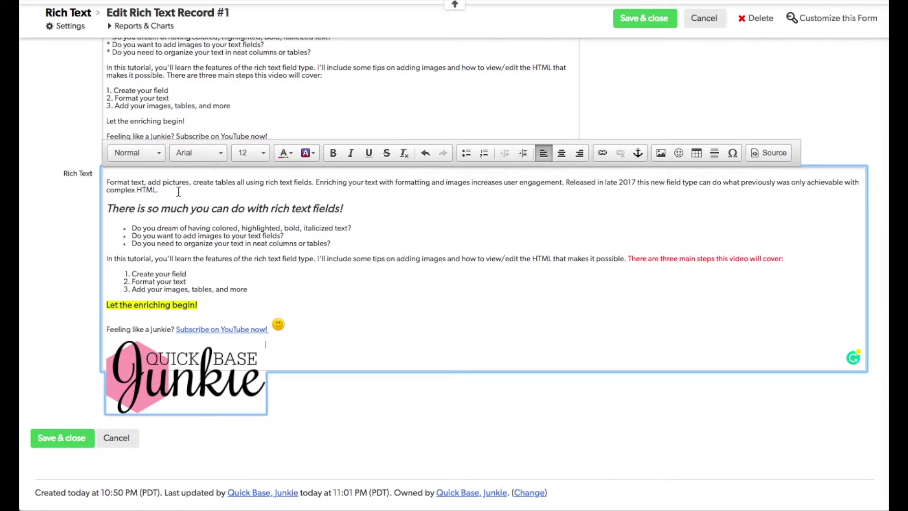
scroll(363, 287, up, 1)
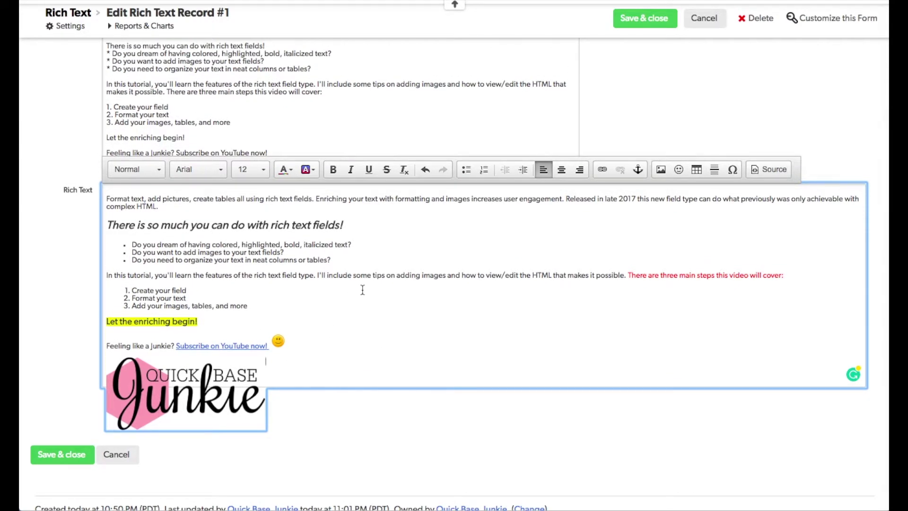
- Save and close Record #1 so the report shows its formatted text and logo
click(654, 25)
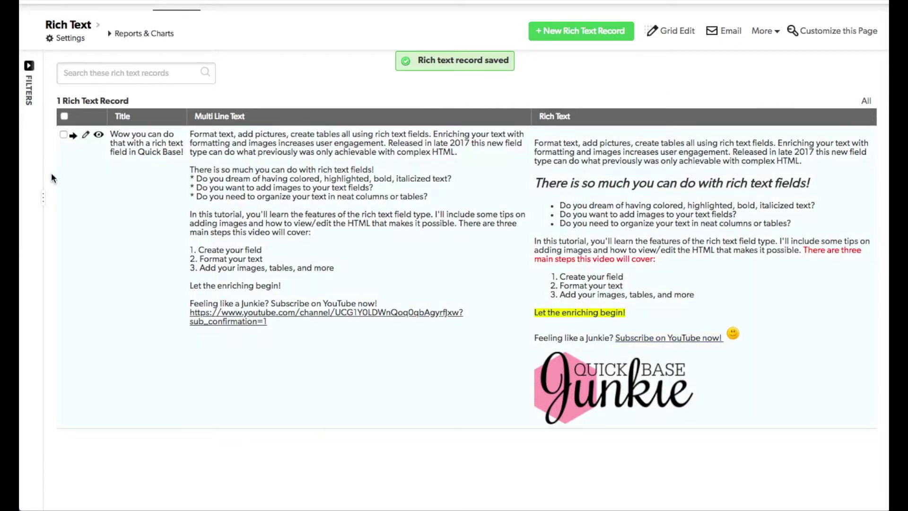
- Reopen Record #1, set the Rich Text field to 40 lines, and resume editing
click(86, 134)
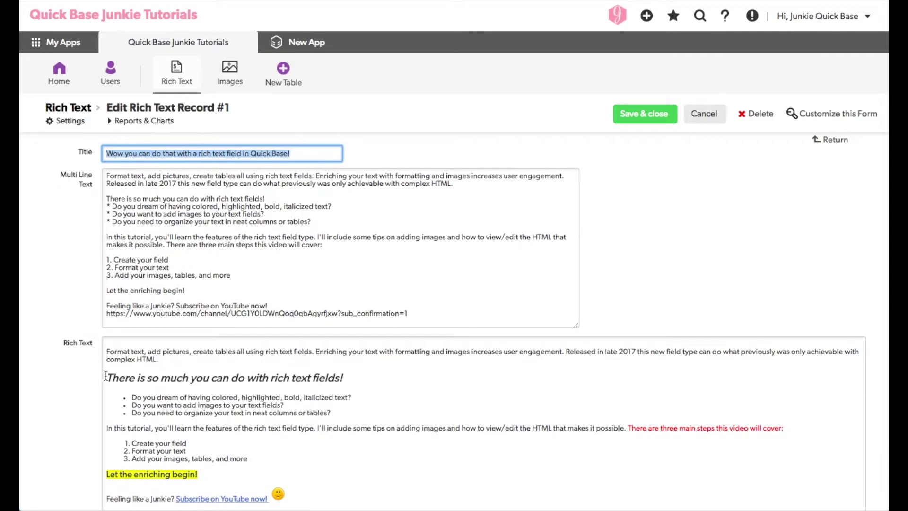
scroll(105, 378, down, 3)
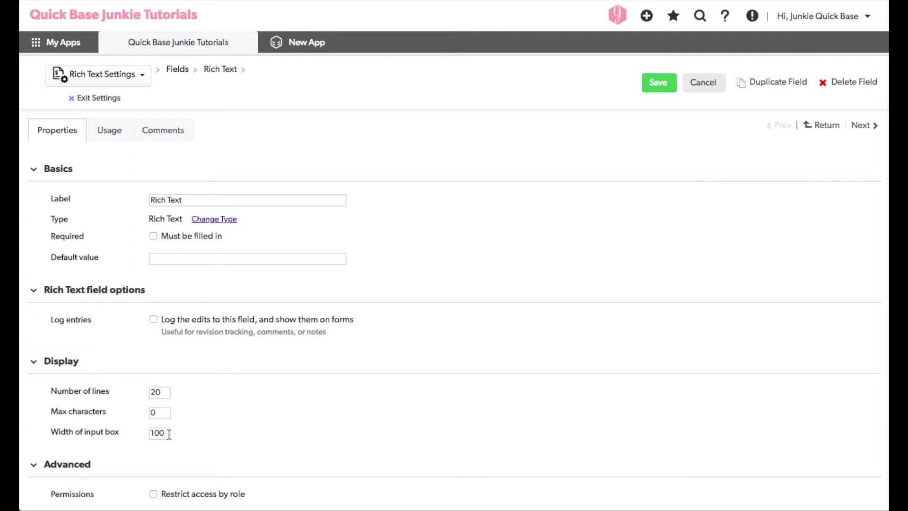
double_click(160, 394)
text(40)
click(659, 84)
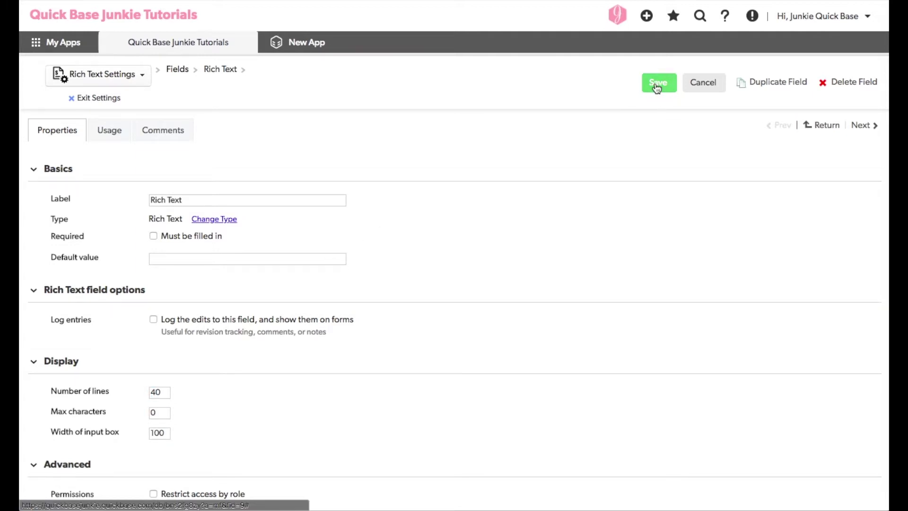
scroll(610, 269, down, 3)
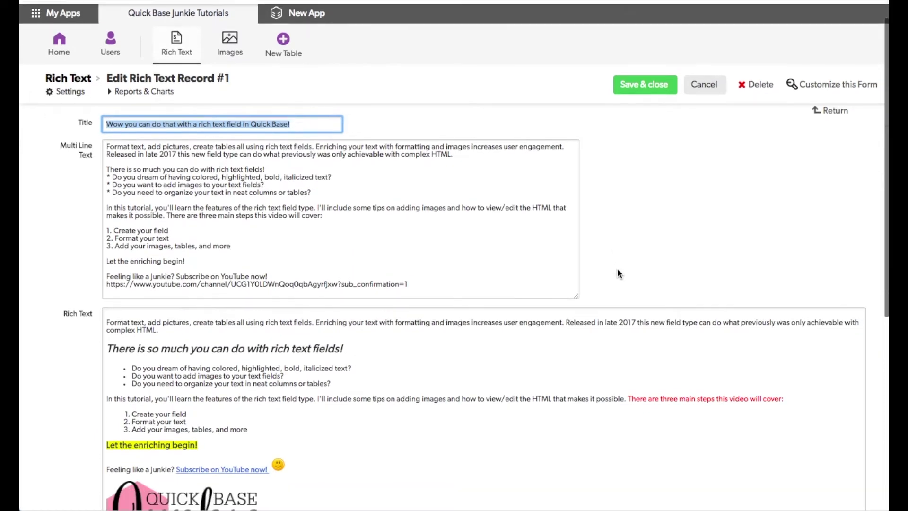
click(441, 390)
scroll(452, 381, down, 5)
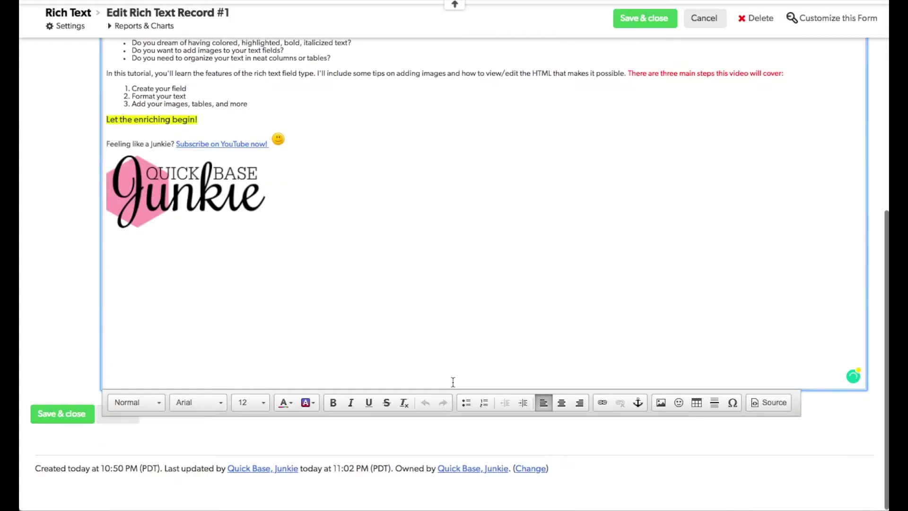
scroll(452, 381, up, 1)
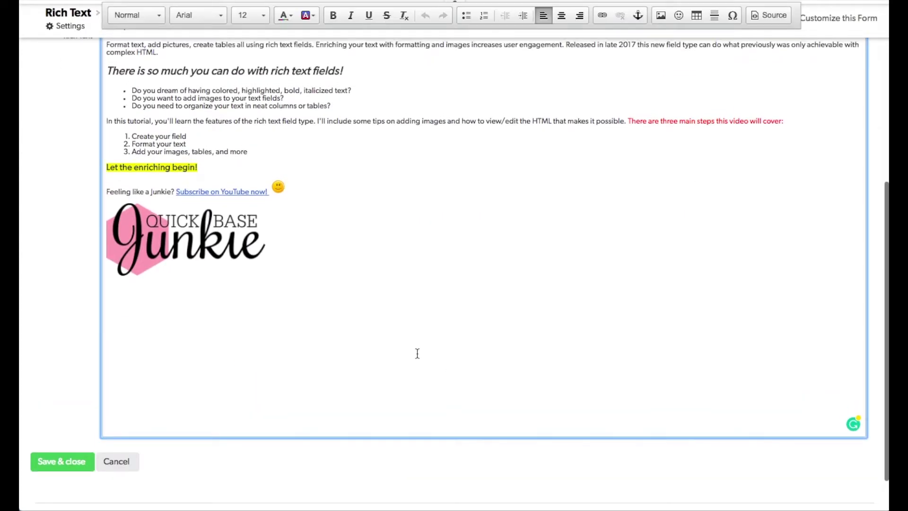
- Add a new line below the logo and insert a 3-row, 2-column table without headers
click(234, 274)
click(337, 324)
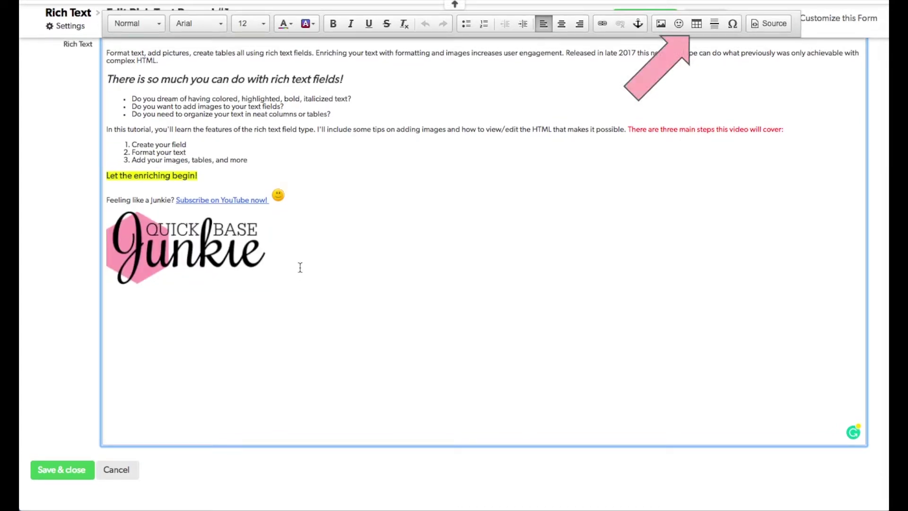
key(Return)
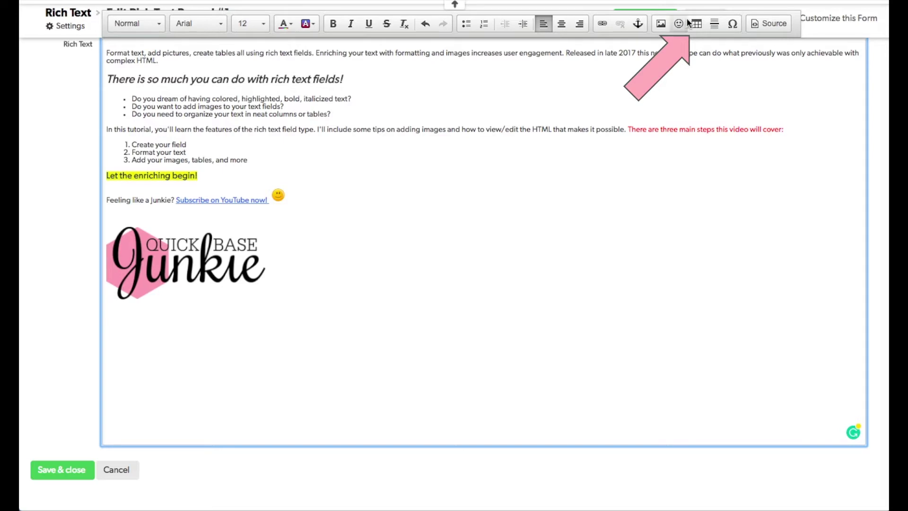
click(697, 24)
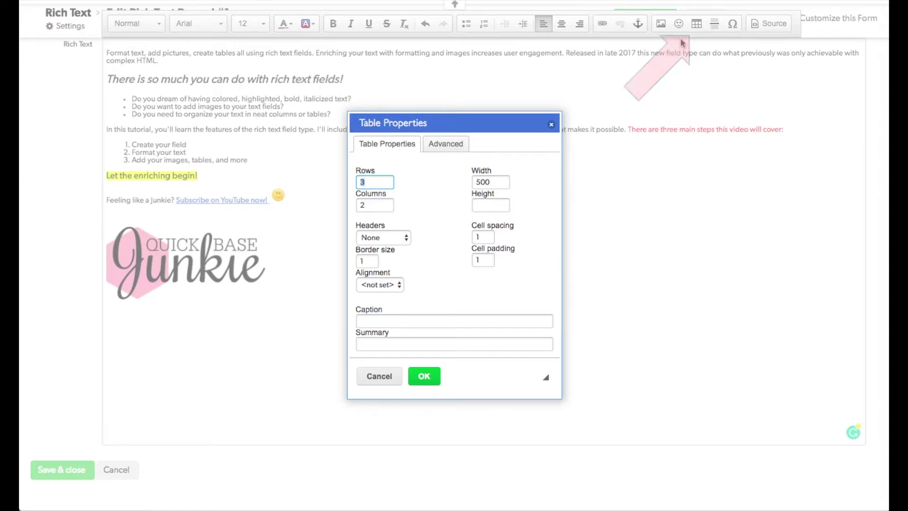
click(395, 237)
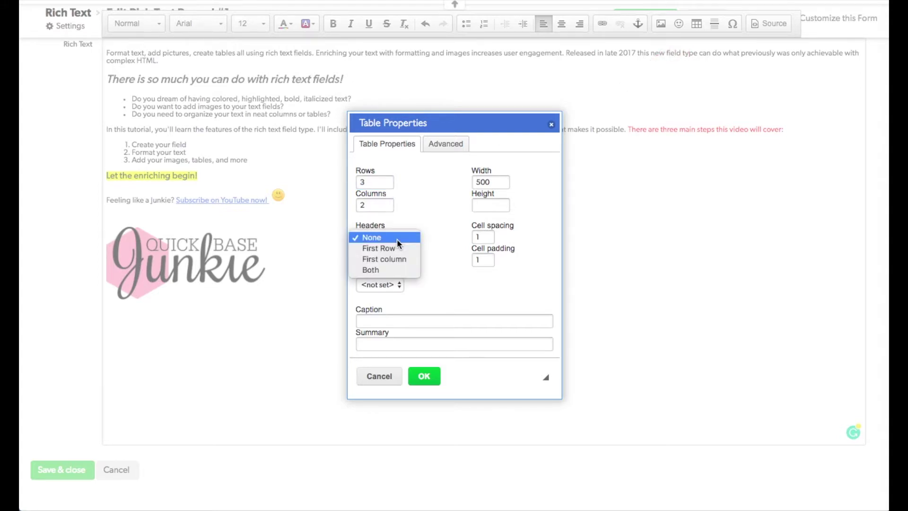
click(403, 238)
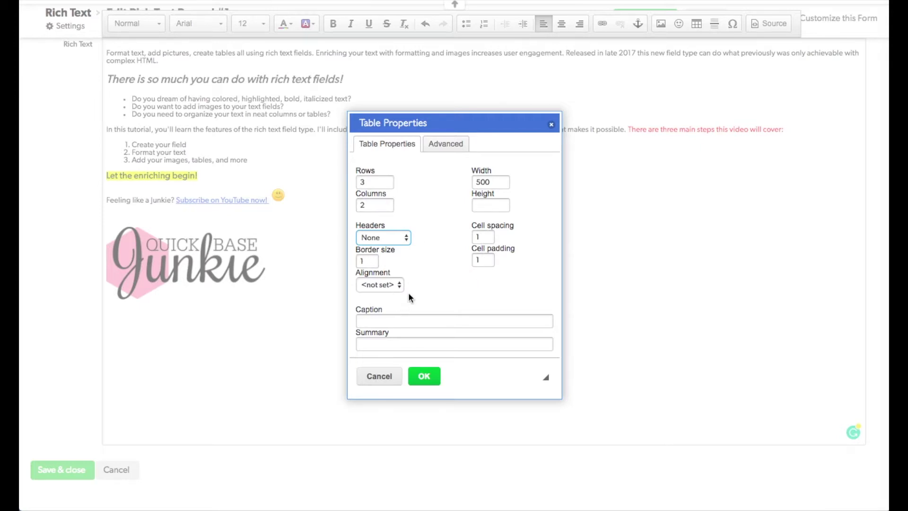
click(431, 377)
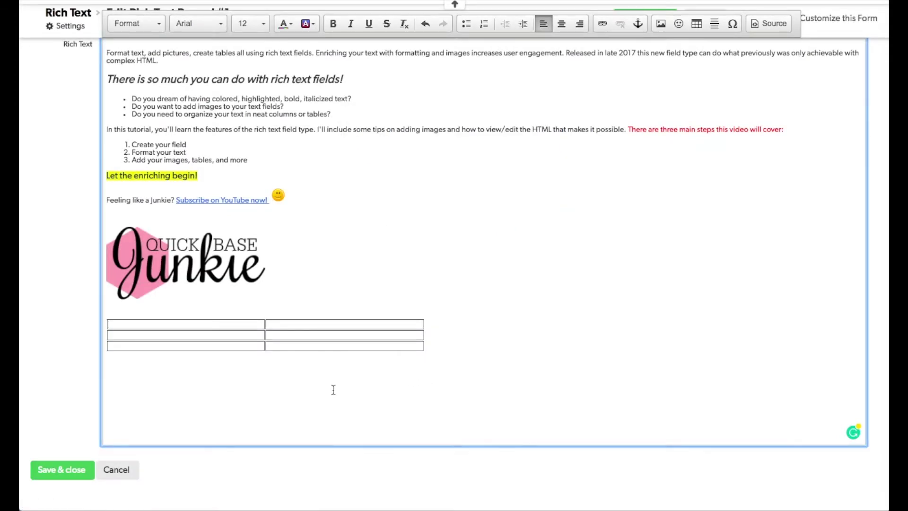
text(100)
- Fill the table cells with 100, 200, 300, 200, 1100 and 358
key(Tab)
text(200)
key(Tab)
text(300)
key(Tab)
text(20)
text(0)
key(Tab)
text(11)
text(00)
key(Tab)
text(35)
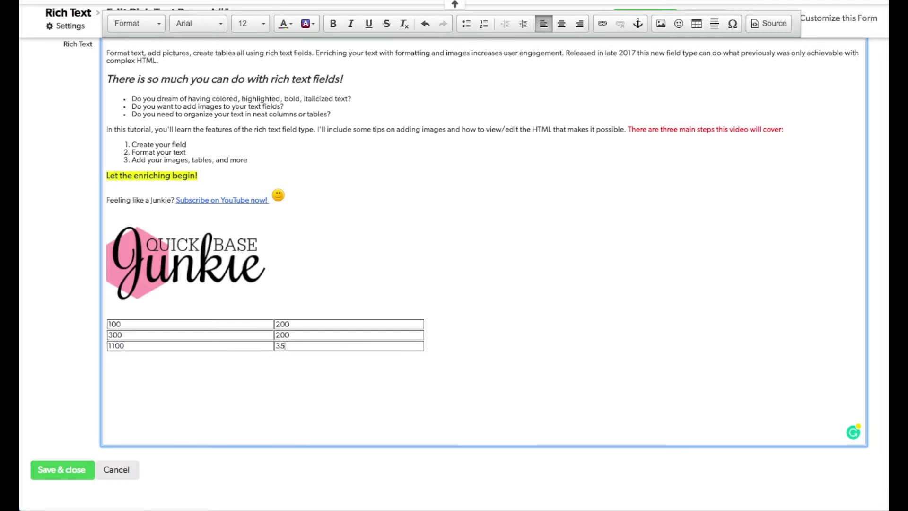
text(8)
click(774, 25)
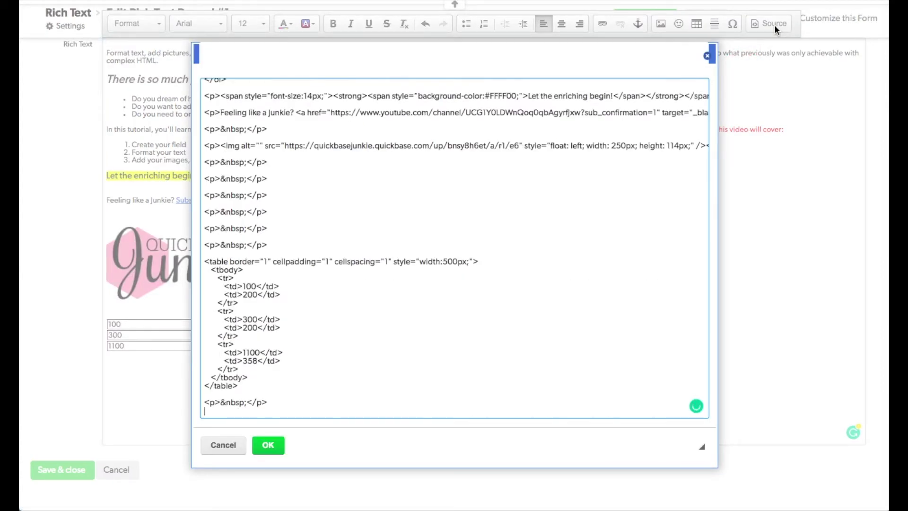
scroll(549, 280, up, 1)
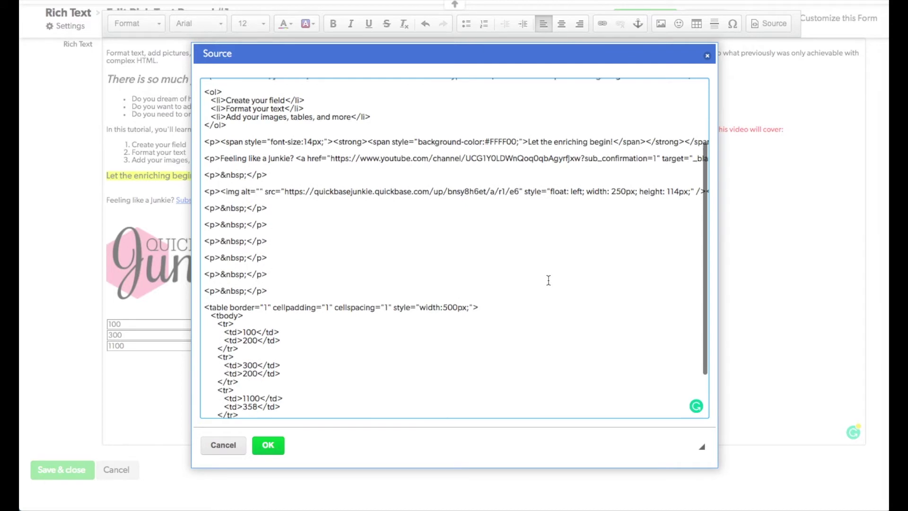
scroll(548, 280, up, 1)
scroll(547, 280, up, 1)
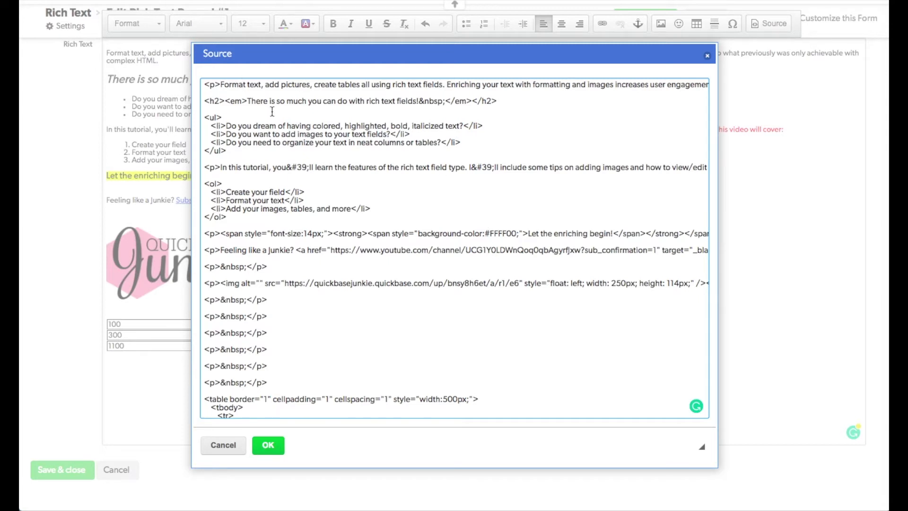
scroll(277, 115, down, 1)
scroll(281, 119, down, 5)
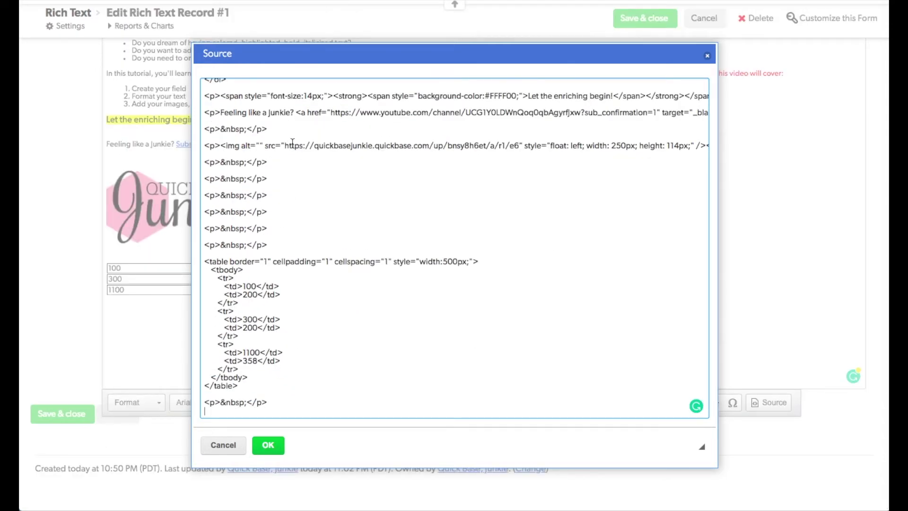
- Add border-color:red to the table's style in the HTML source and apply it
drag(289, 146, 524, 146)
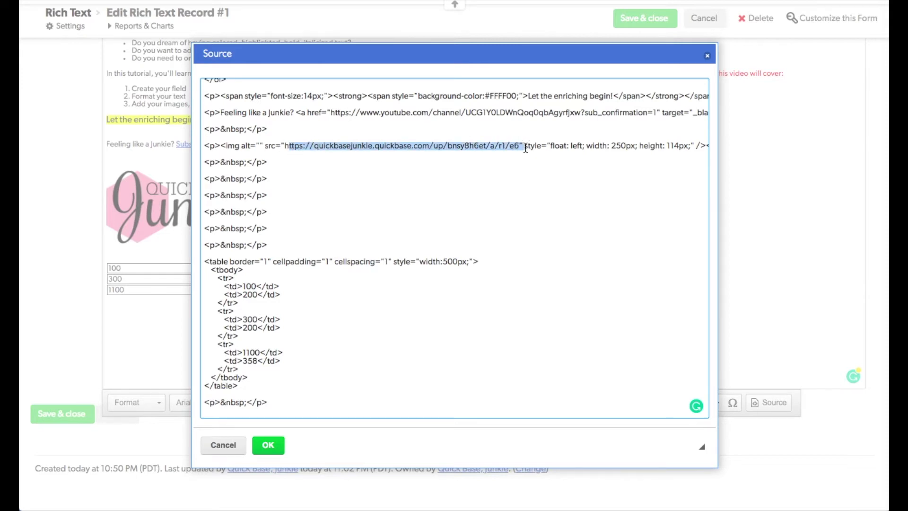
click(566, 285)
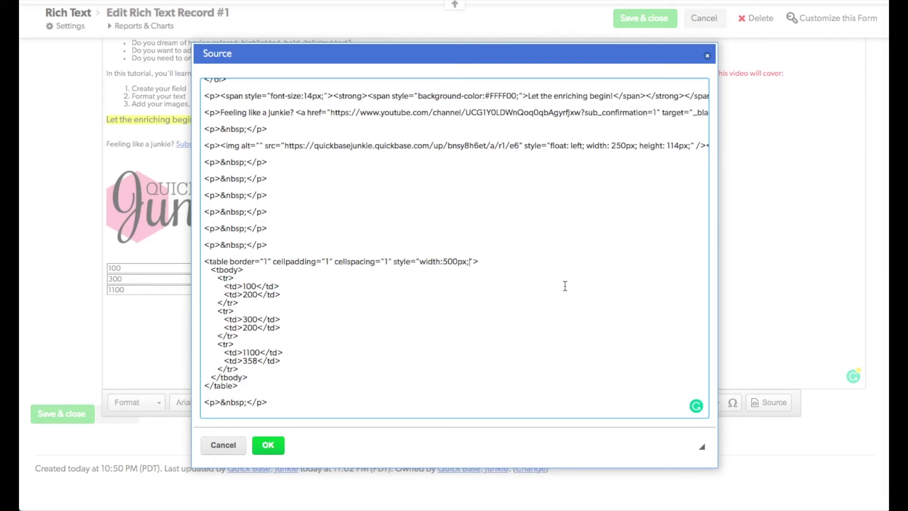
text(b)
text(order-co)
text(lor)
text(:)
text(red)
click(266, 445)
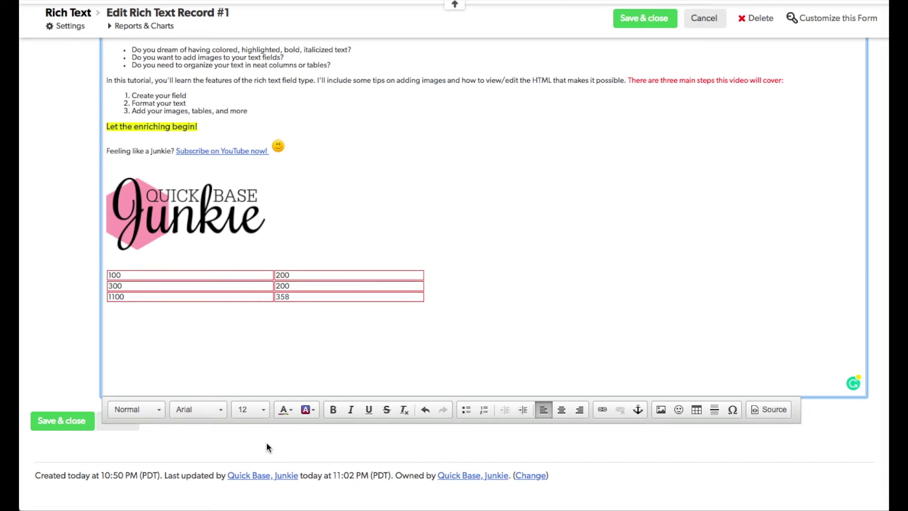
scroll(281, 362, down, 1)
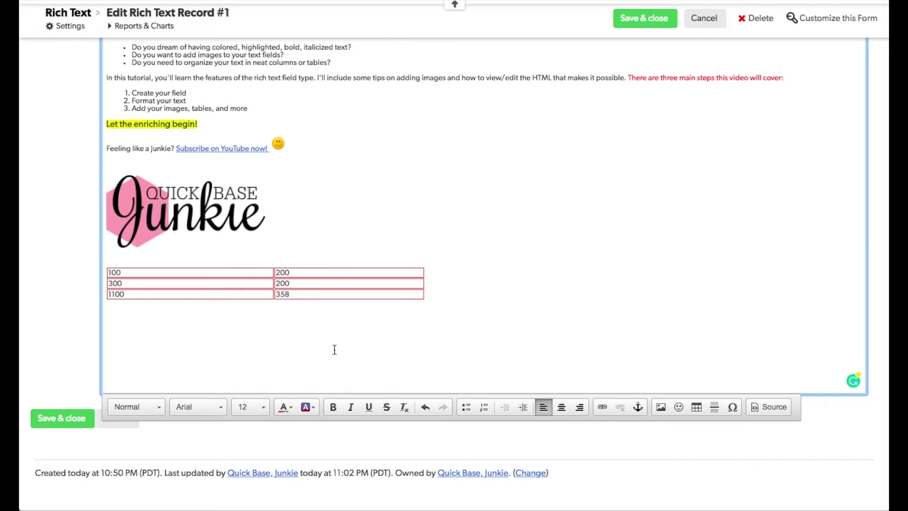
- Save and close Record #1 so the report shows the red-bordered table
click(637, 30)
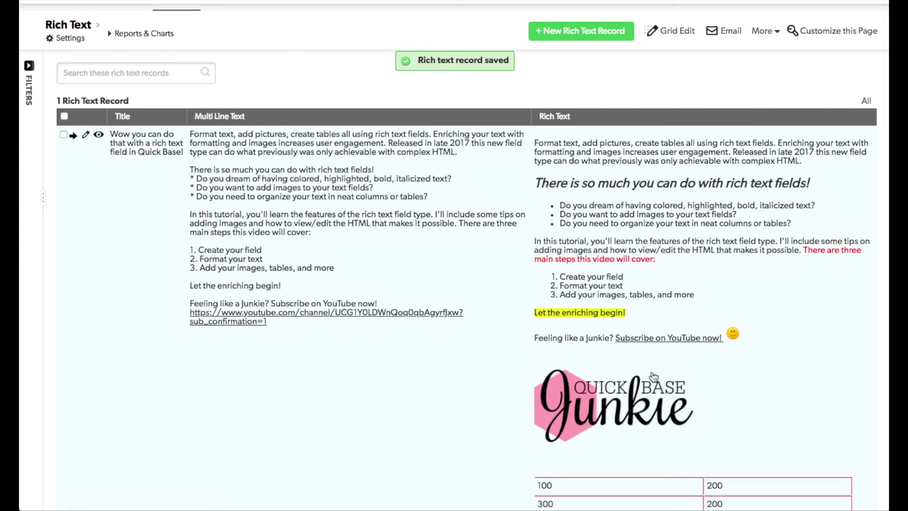
mouse_move(227, 117)
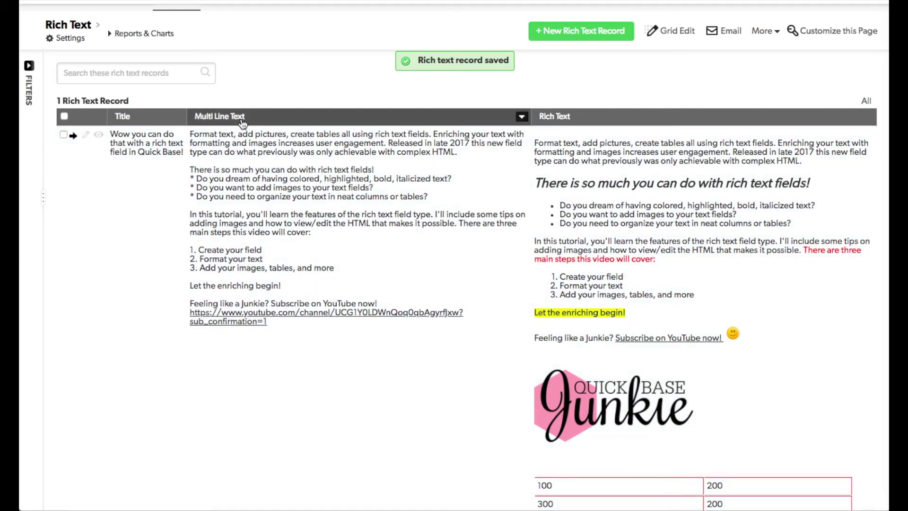
scroll(646, 192, down, 2)
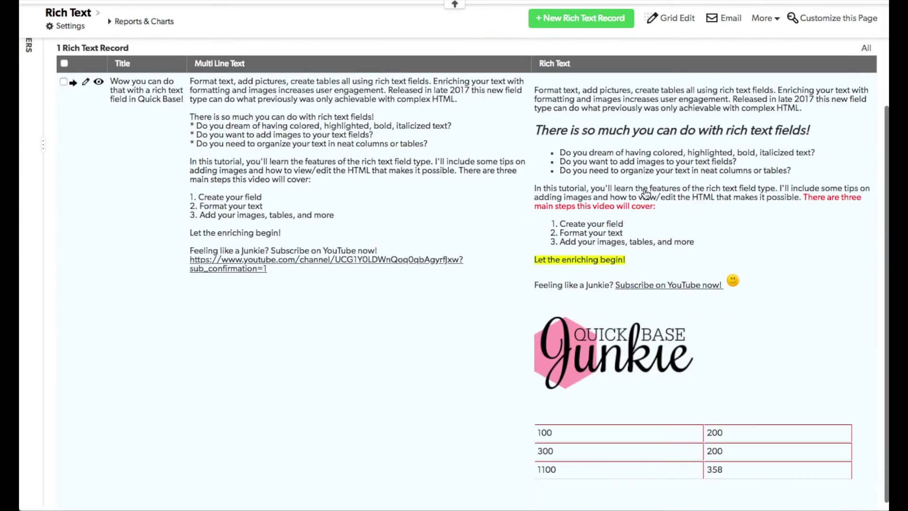
scroll(646, 191, up, 5)
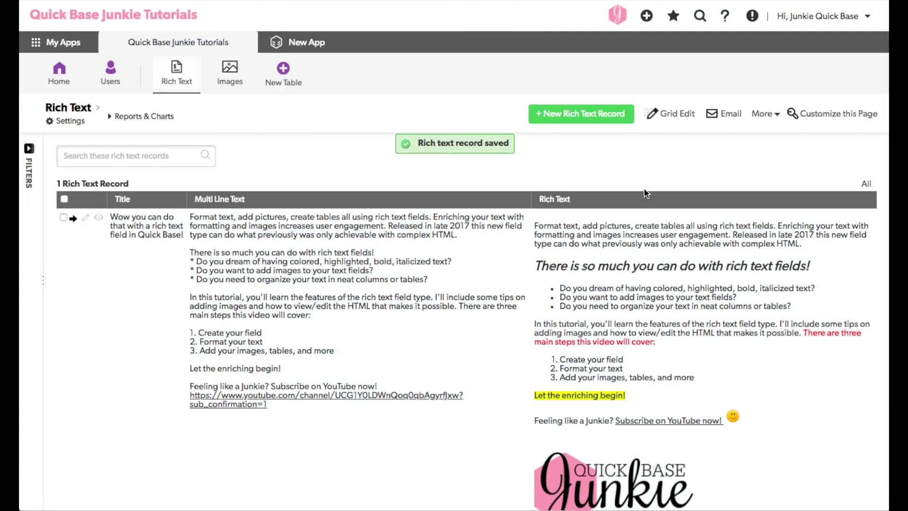